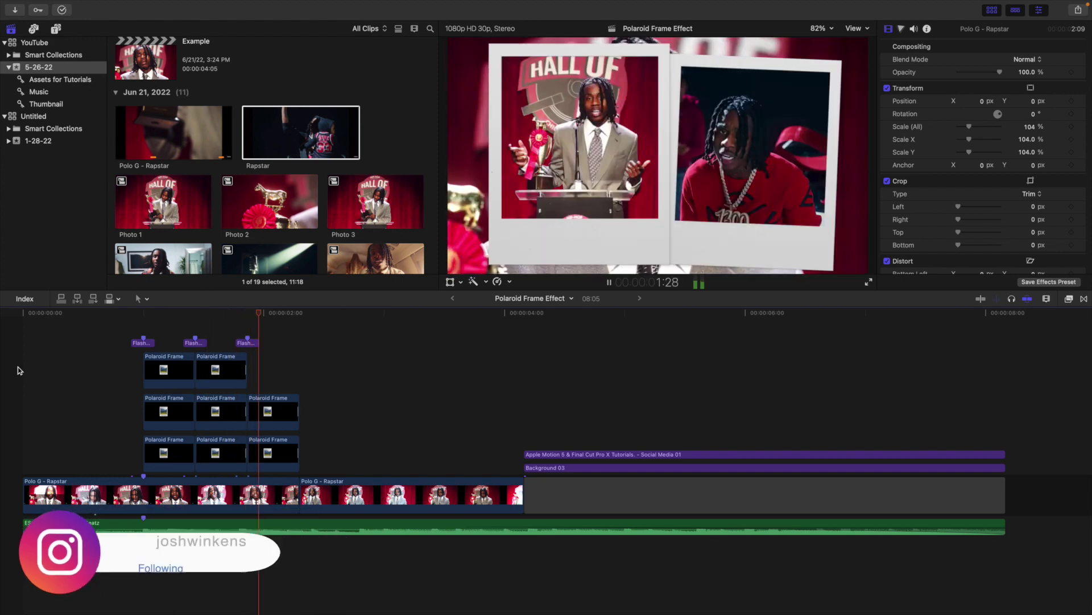
- Stop the finished project and play the Rapstar source clip
key(space)
click(310, 136)
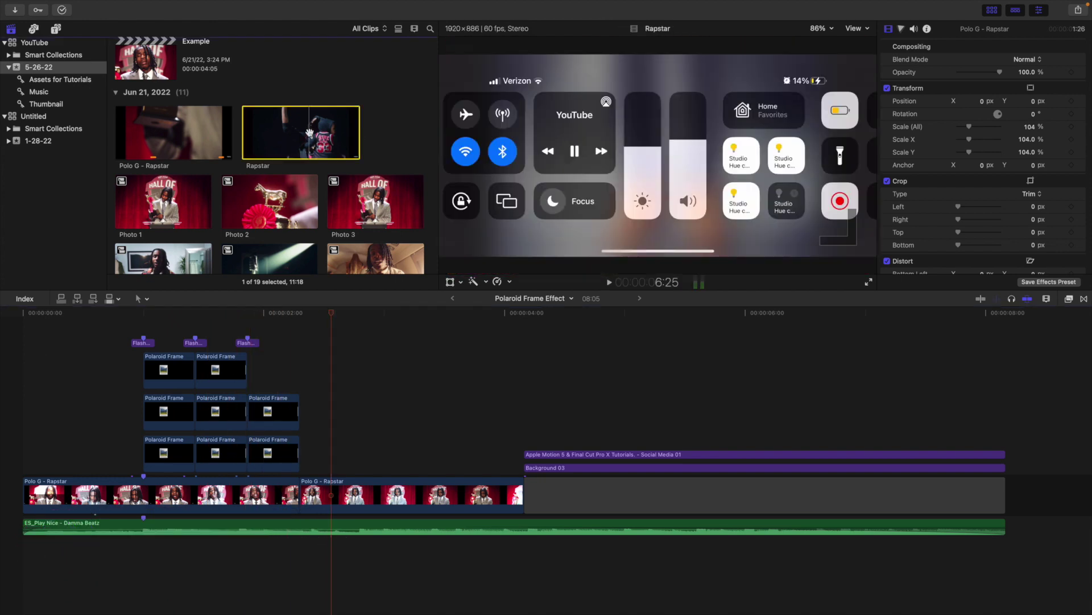
key(space)
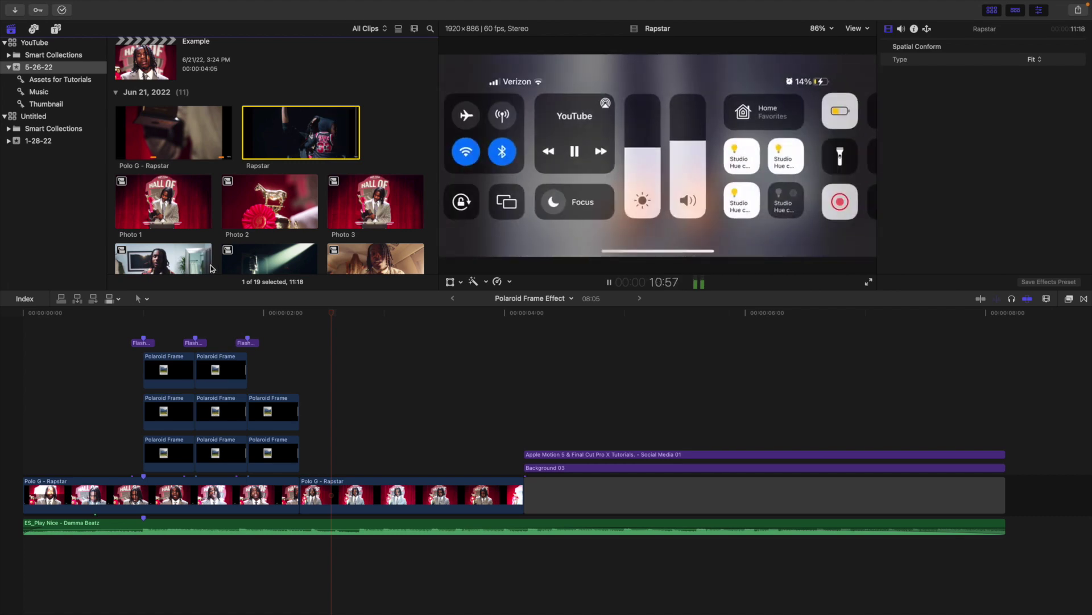
- Replay the Polaroid Frame Effect project from the start
click(1, 365)
key(space)
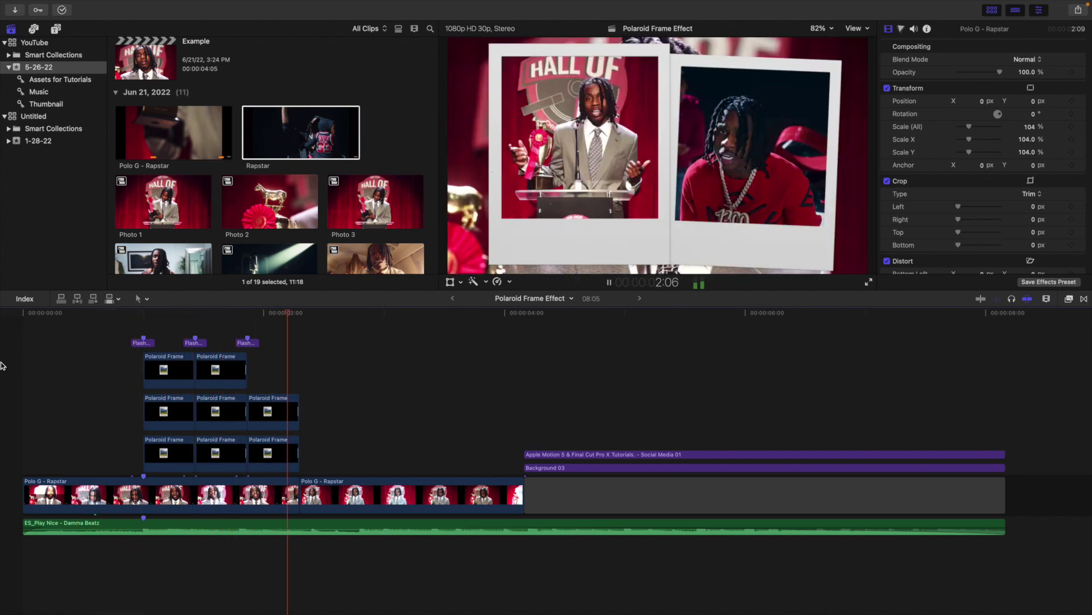
key(Home)
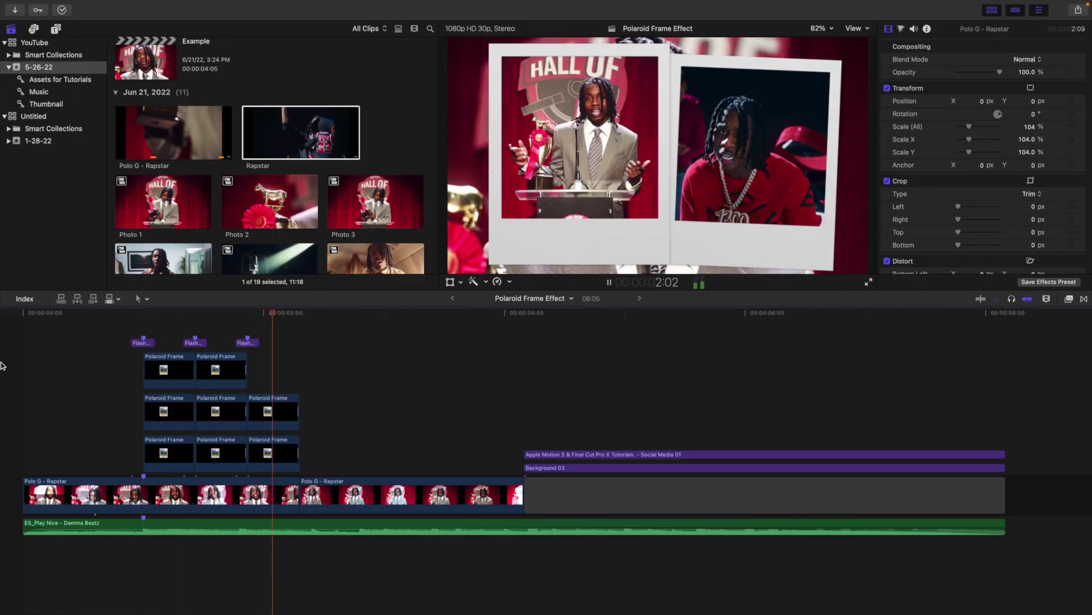
key(space)
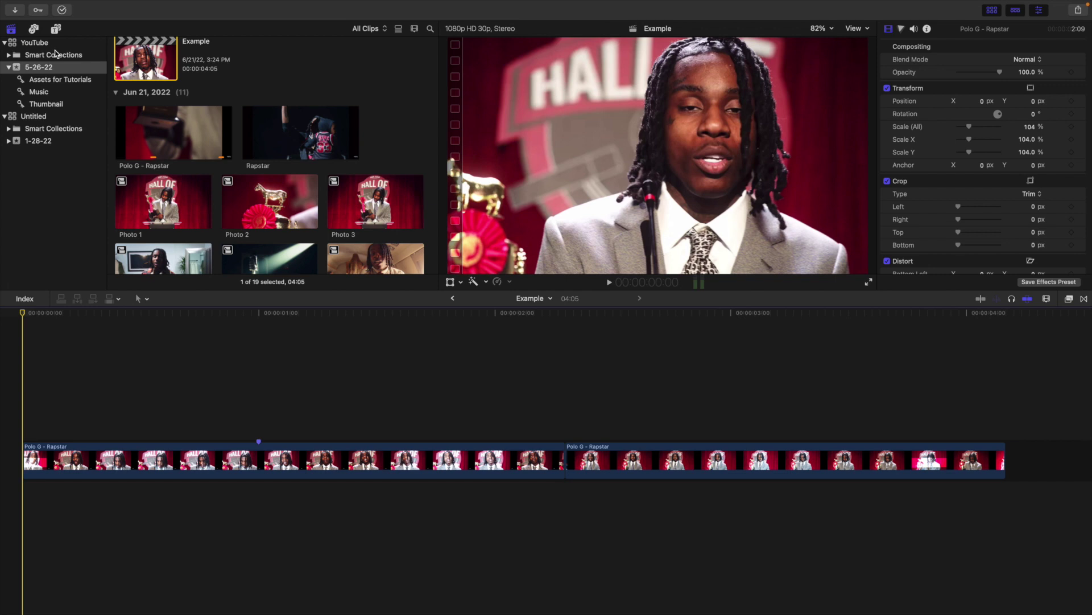
- Place the Polaroid Frame generator from My Generators above the rapper clip
click(57, 30)
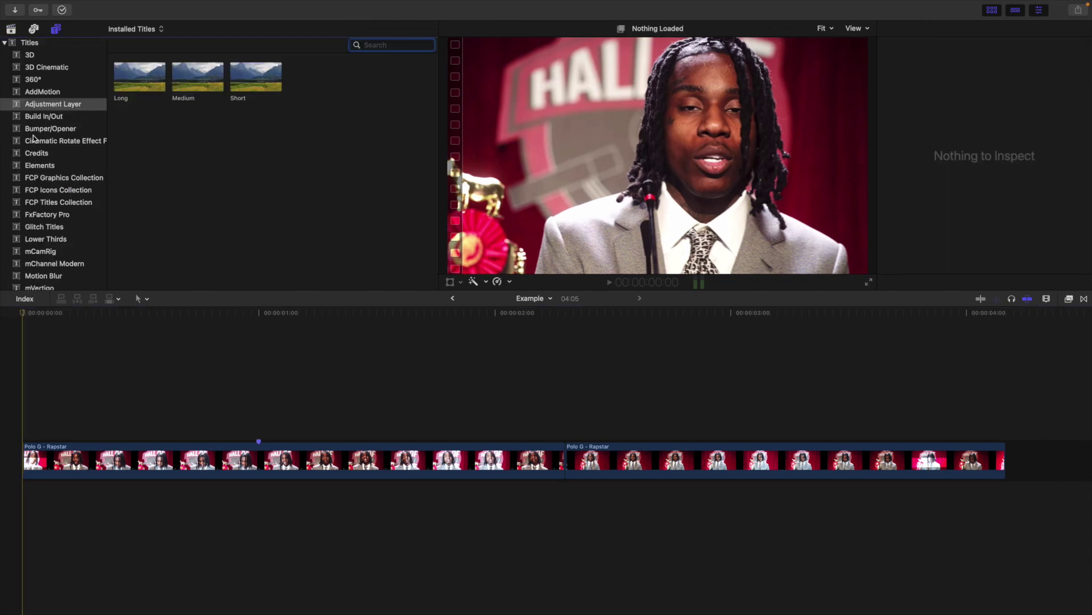
scroll(48, 143, down, 10)
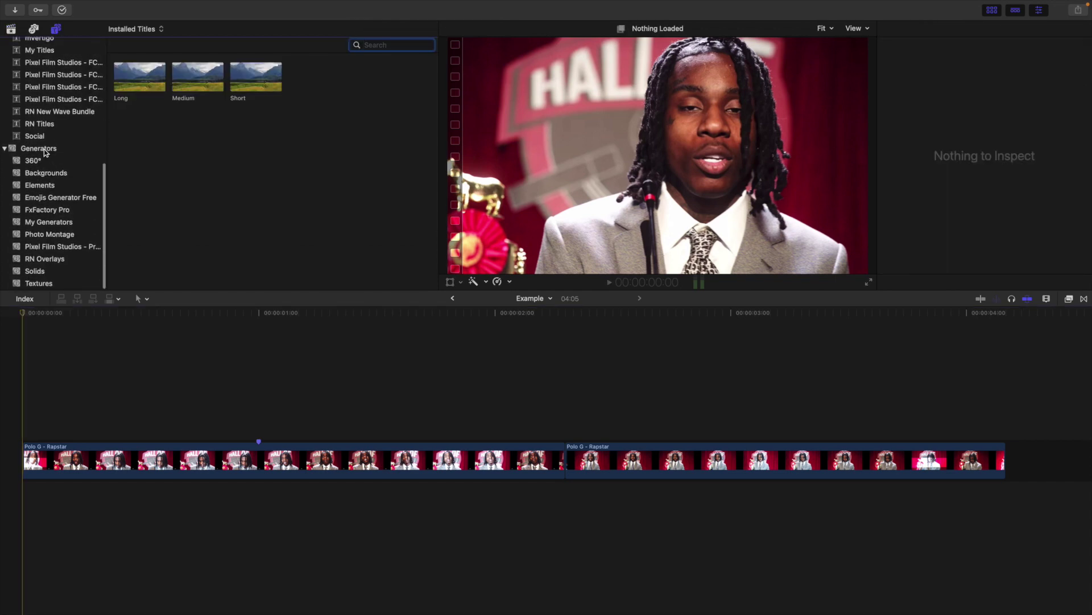
click(44, 150)
click(39, 222)
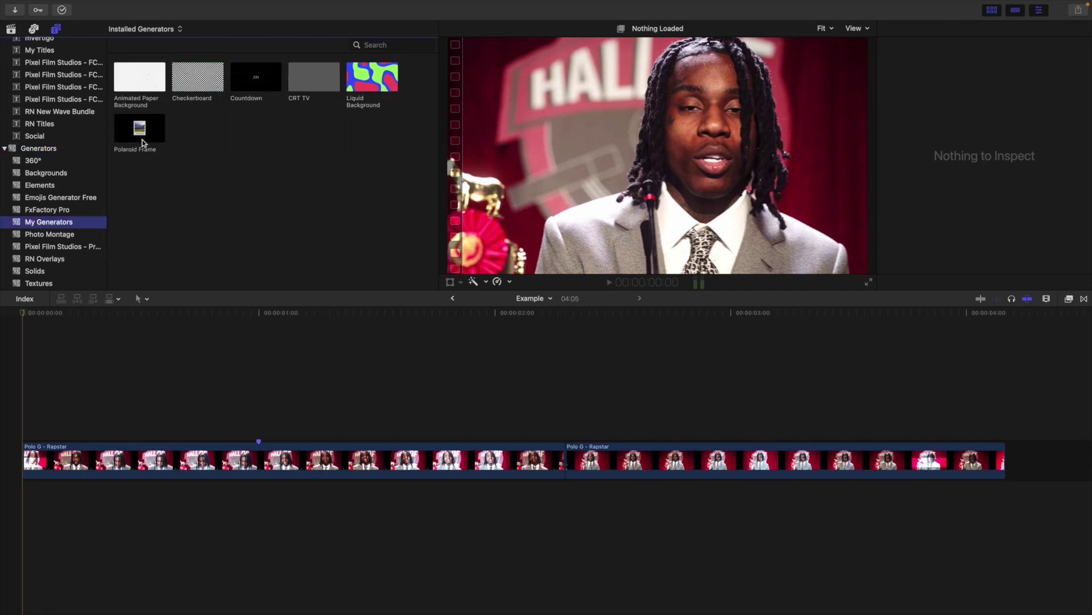
drag(143, 141, 262, 405)
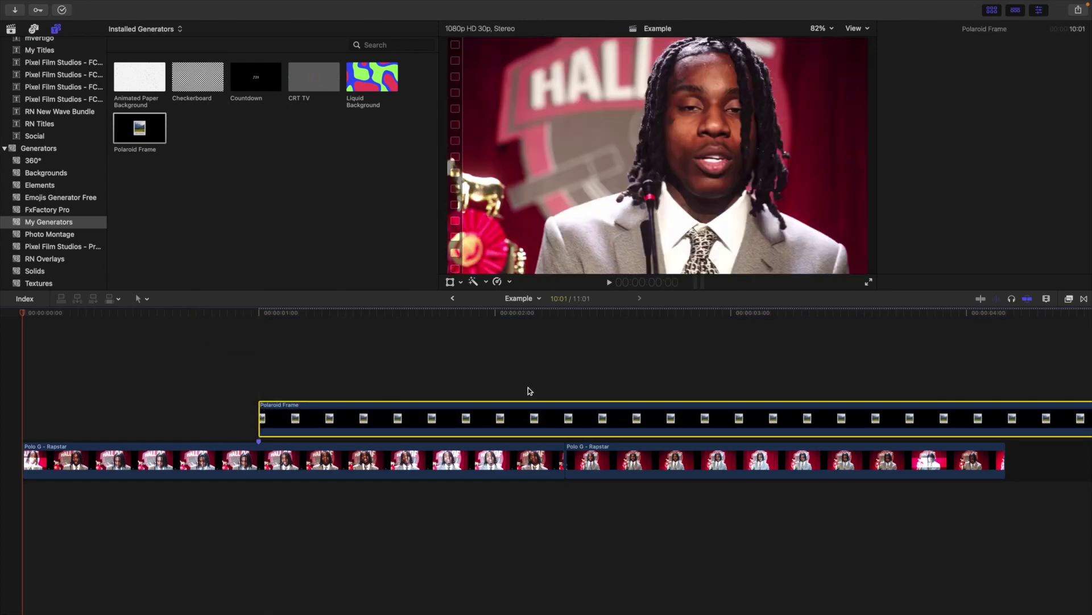
- Trim the Polaroid Frame to end at the playhead, about 1:09 long
click(568, 396)
click(568, 415)
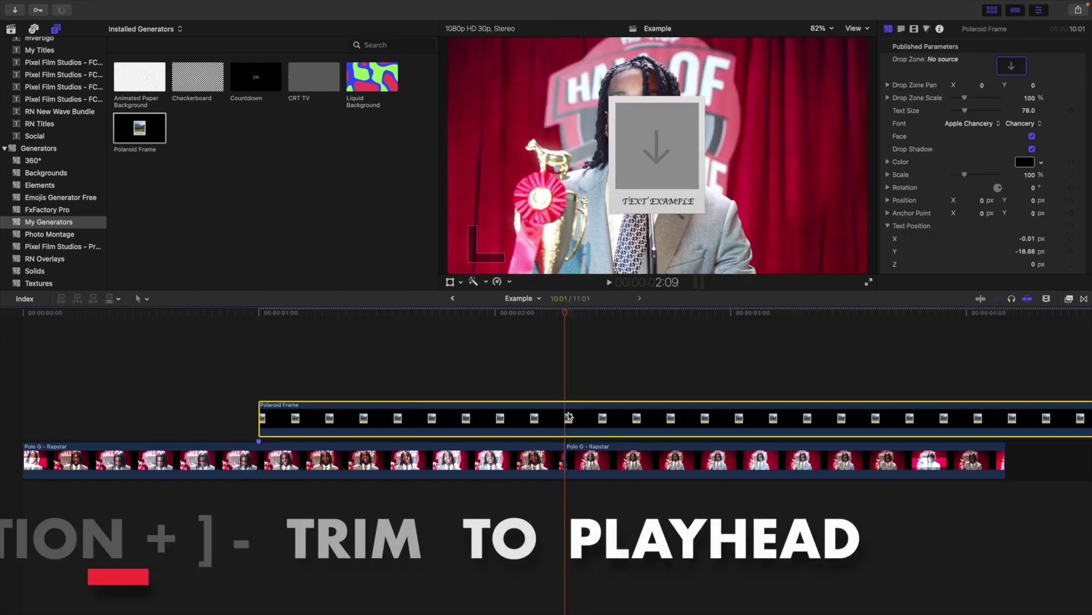
key(alt+bracketright)
click(433, 397)
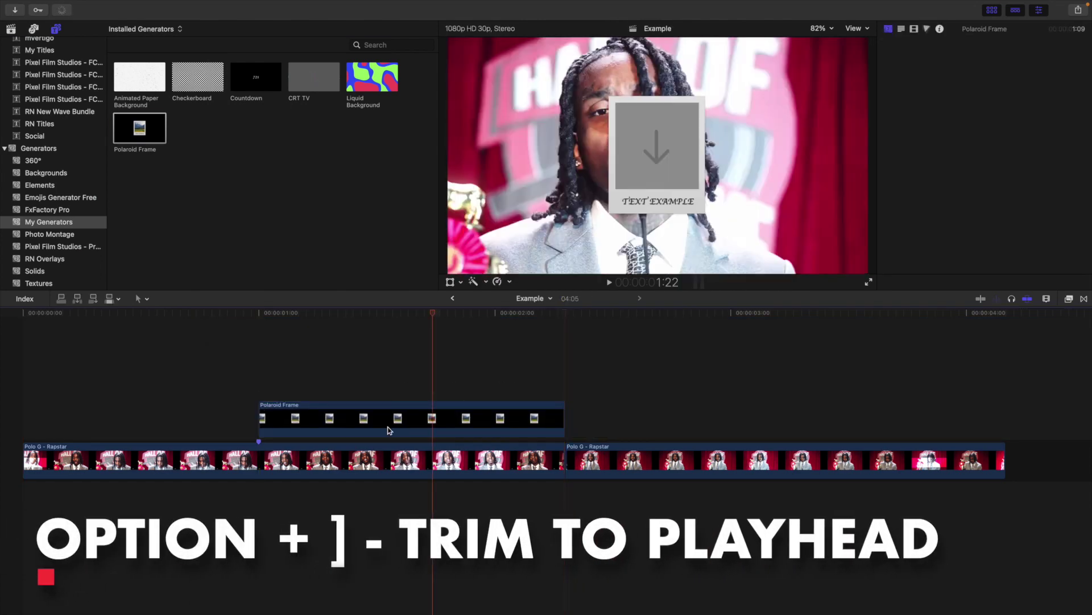
click(455, 421)
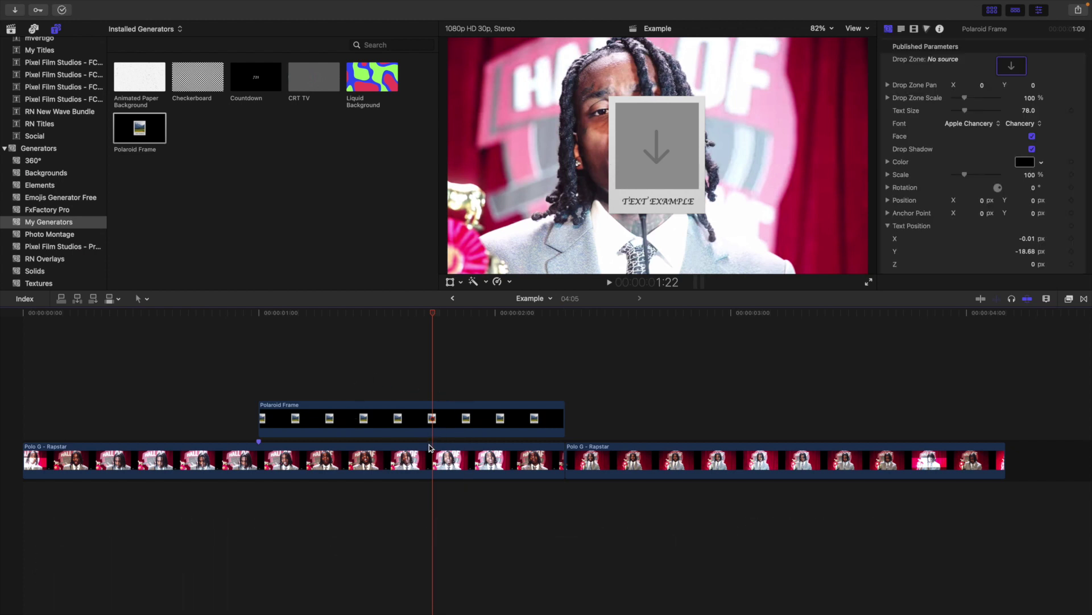
click(439, 421)
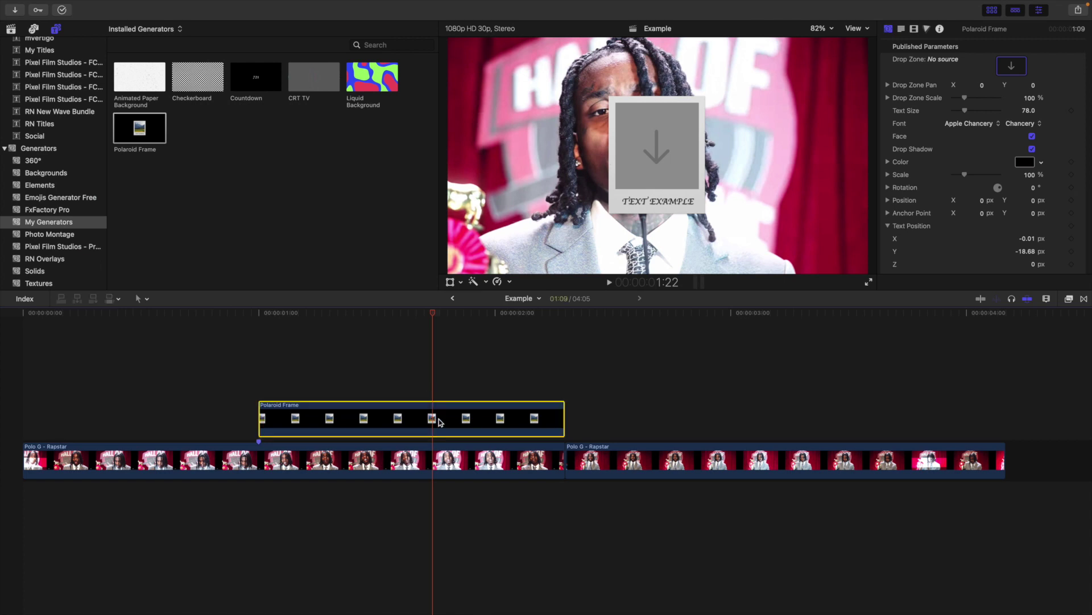
- Replace the frame's TEXT EXAMPLE caption with POLO G
scroll(943, 139, down, 10)
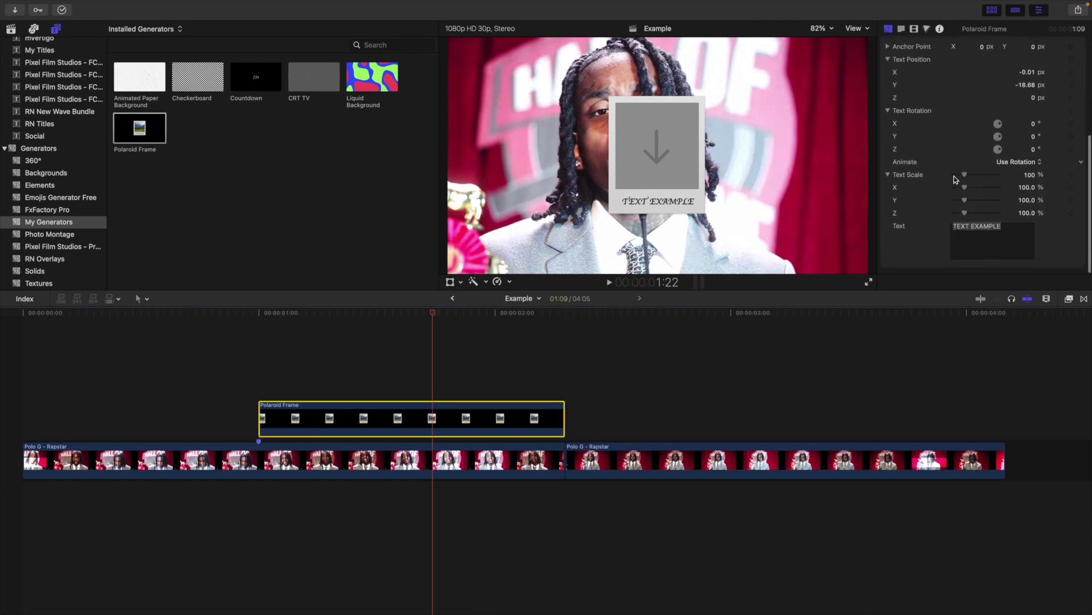
triple_click(1012, 227)
text(POLO G)
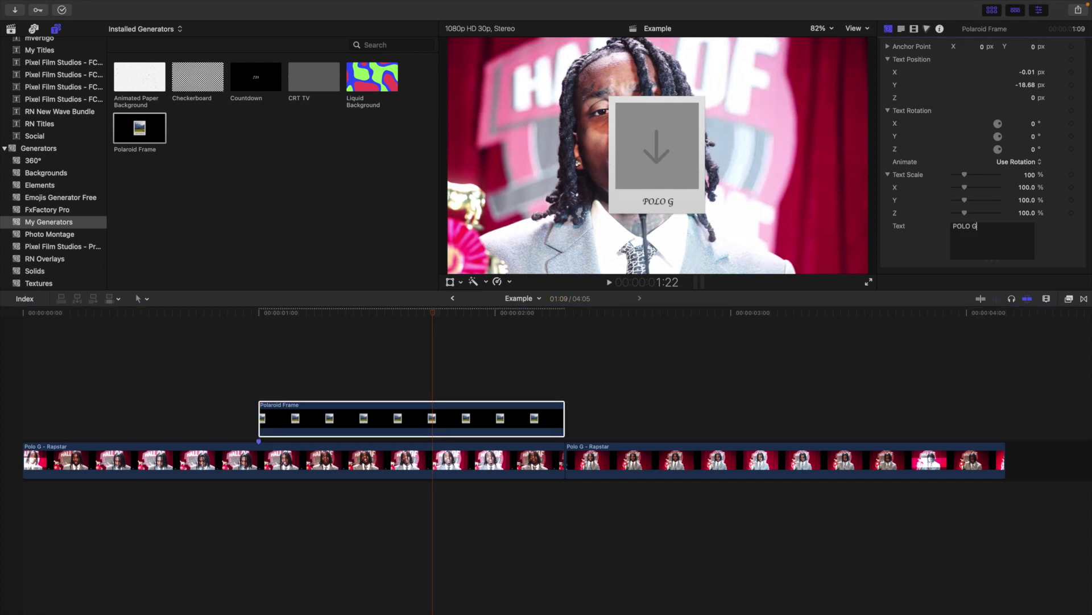
- Scale the Polaroid frame to 174% and return to the library's clips
scroll(959, 117, up, 5)
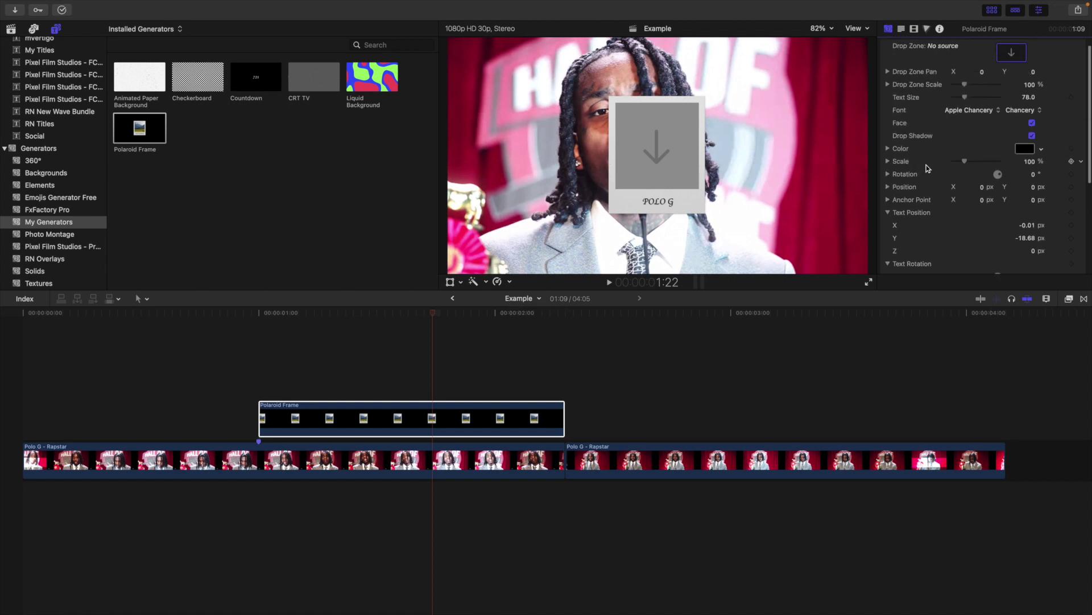
scroll(965, 181, down, 2)
scroll(965, 182, down, 2)
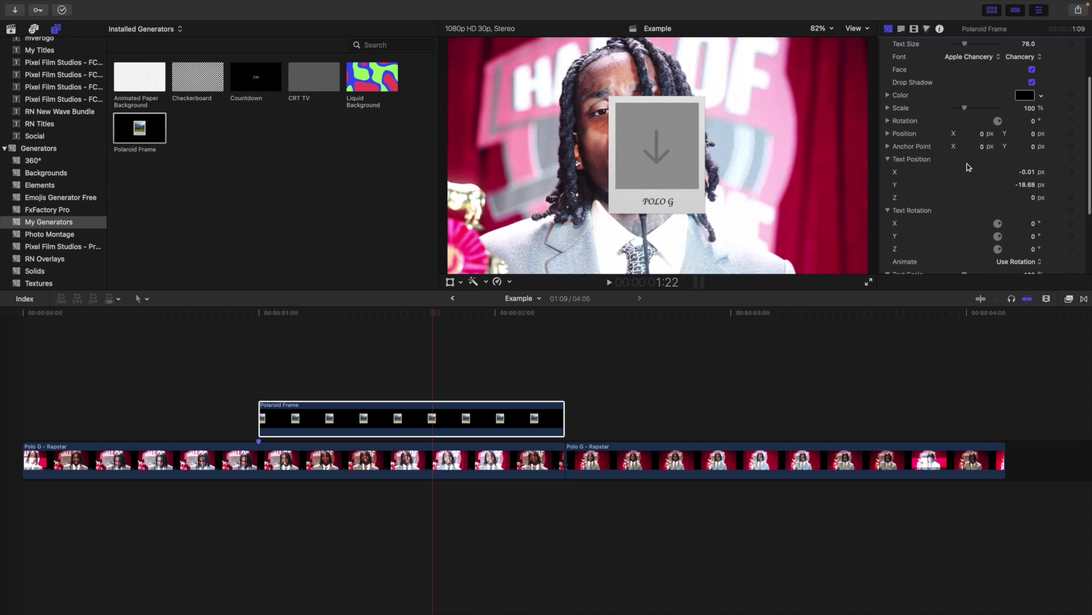
scroll(967, 161, up, 2)
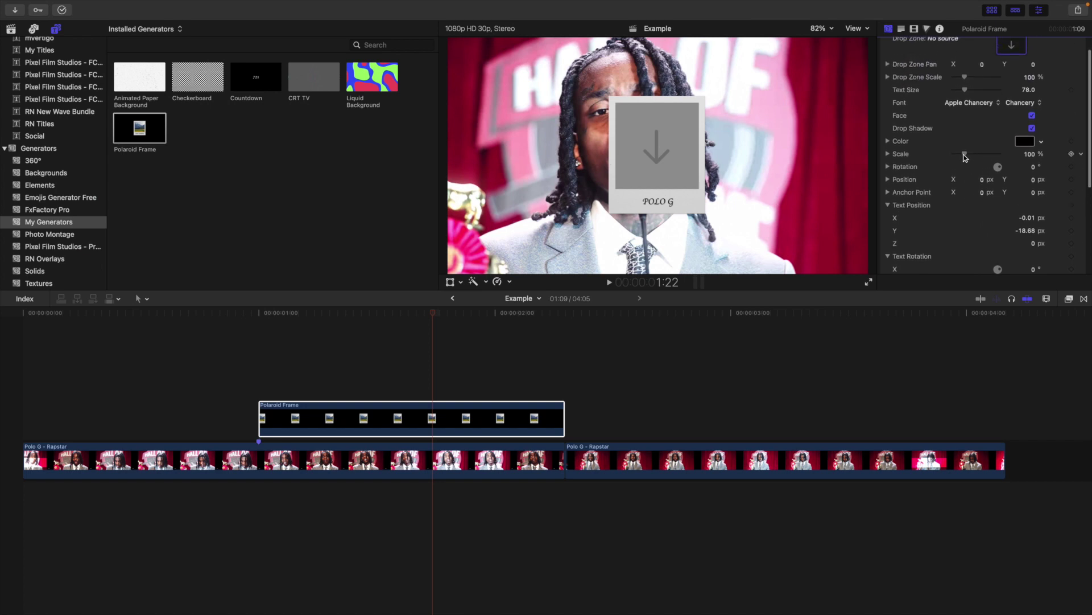
scroll(964, 157, up, 1)
drag(965, 176, 973, 177)
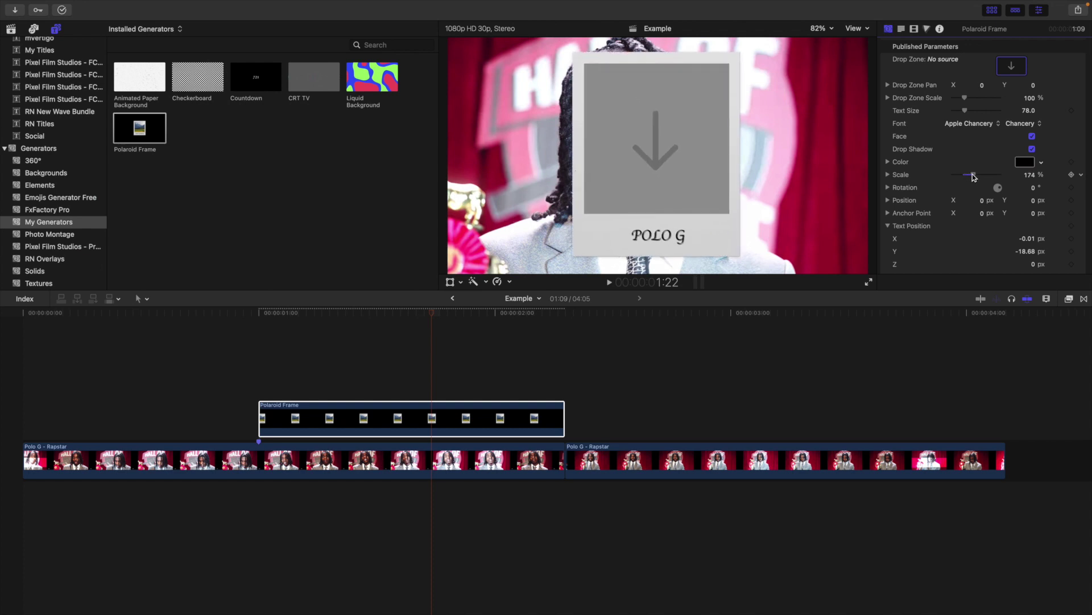
scroll(952, 214, down, 5)
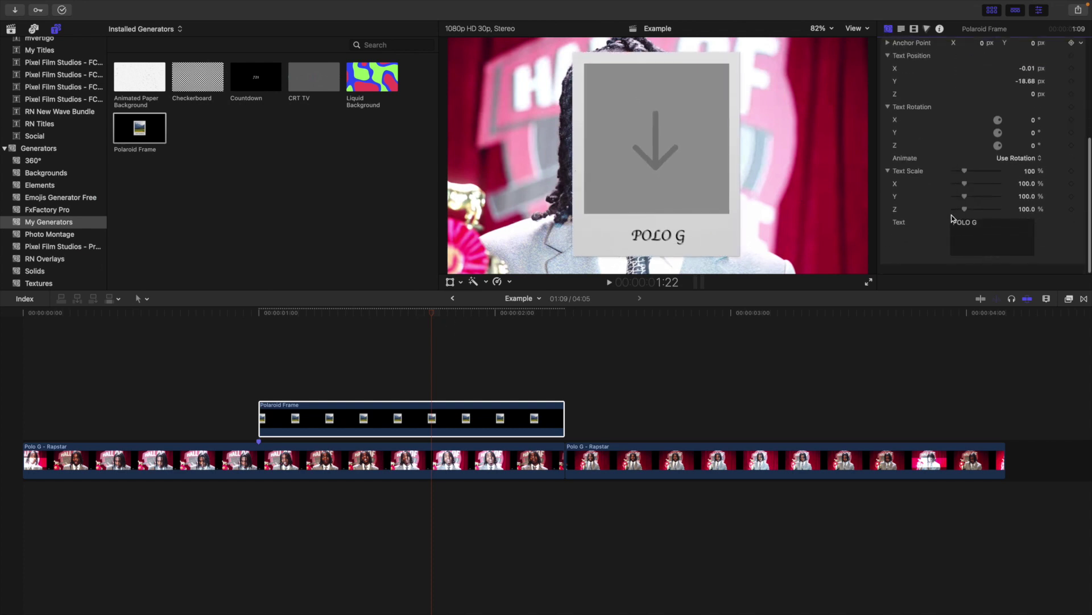
scroll(952, 214, up, 5)
click(383, 421)
click(10, 29)
click(397, 405)
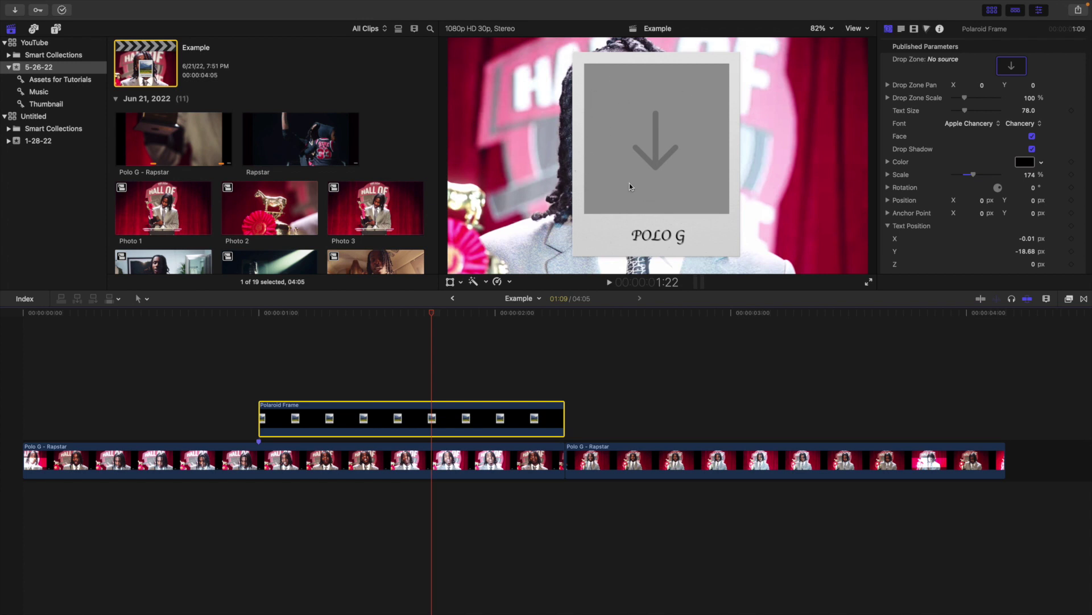
- Load Photo 1 into the Polaroid frame's Drop Zone and apply it
scroll(368, 155, down, 3)
scroll(367, 154, down, 5)
scroll(219, 161, up, 6)
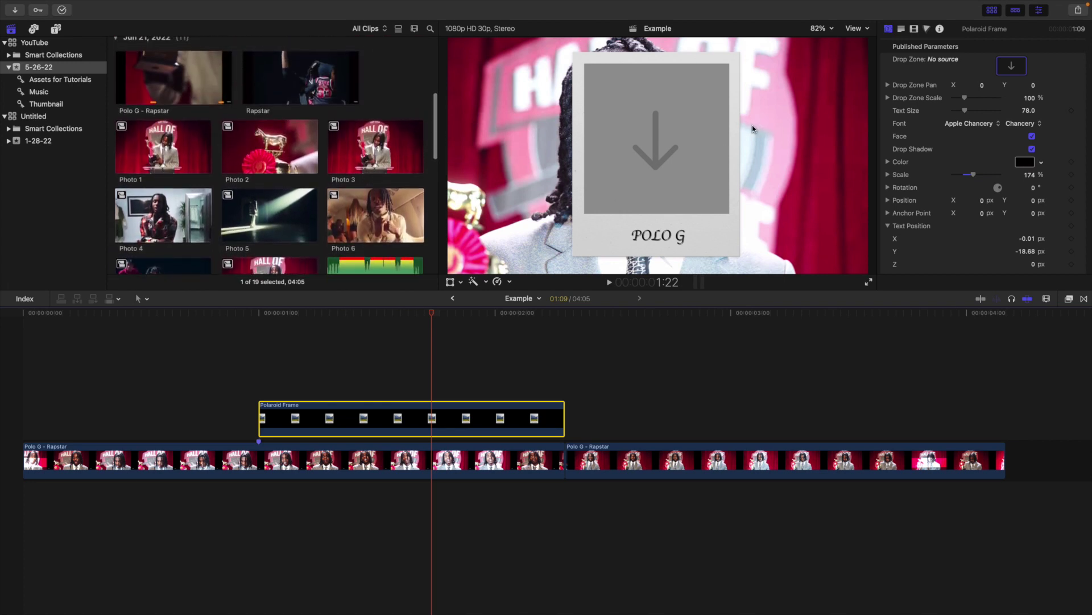
click(1007, 67)
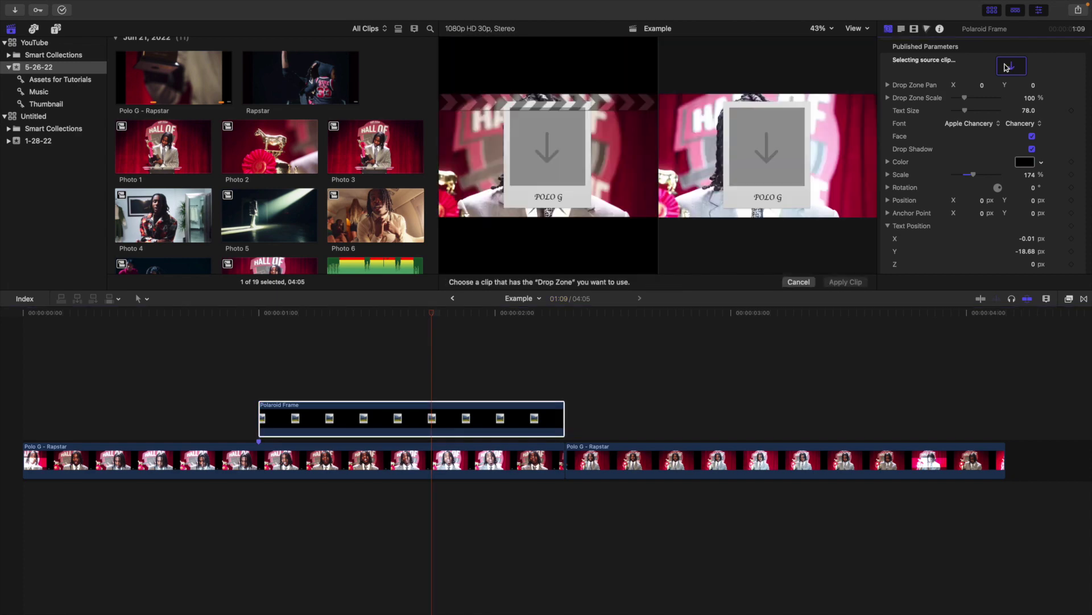
click(162, 137)
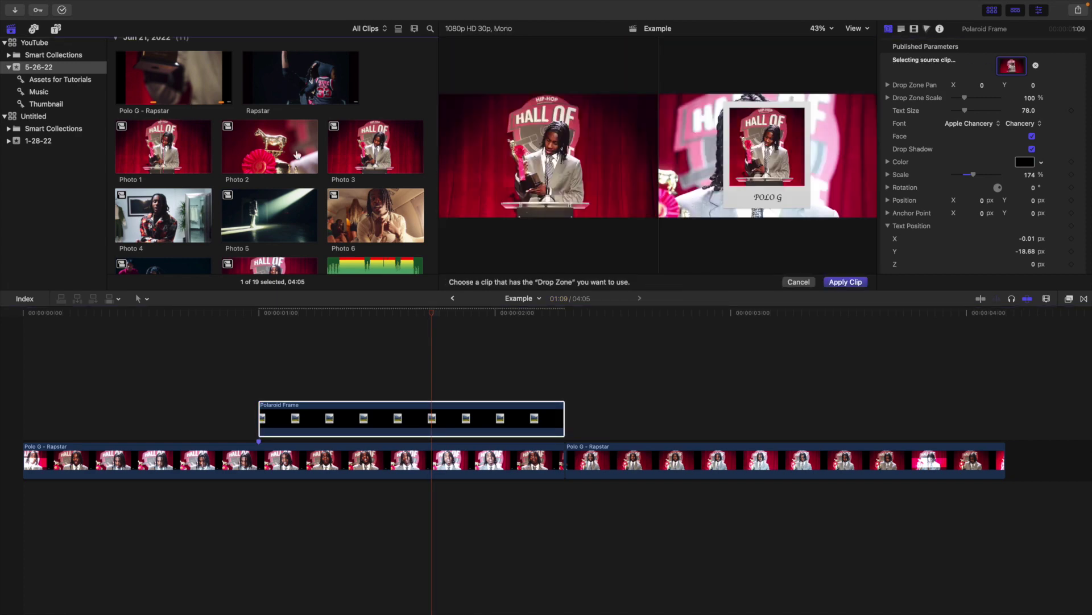
click(834, 283)
click(834, 283)
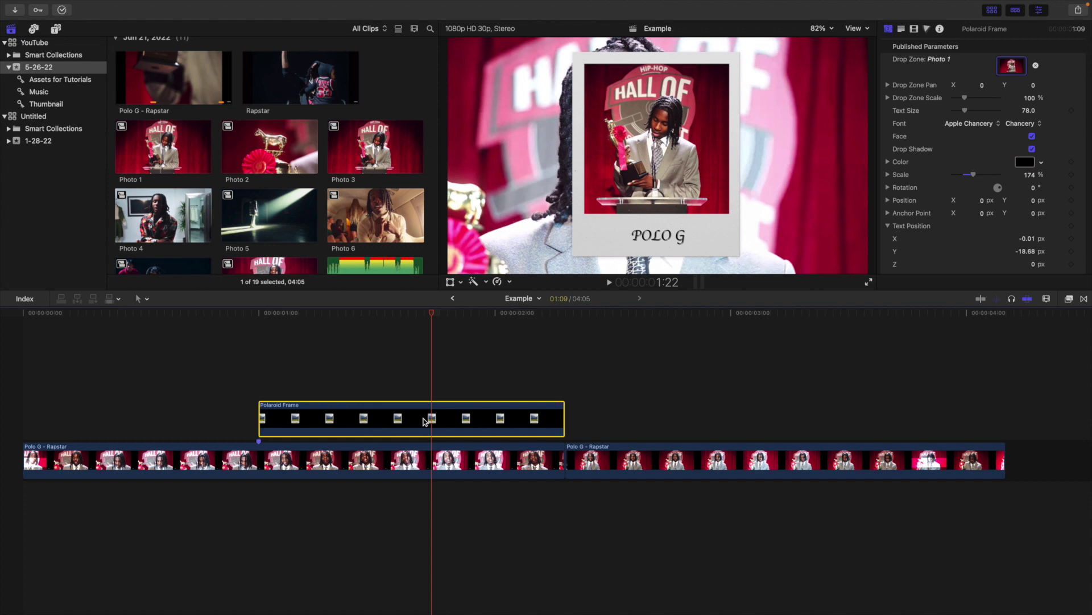
- Play the edit from the start to check the POLO G polaroid, then show the generators
click(7, 400)
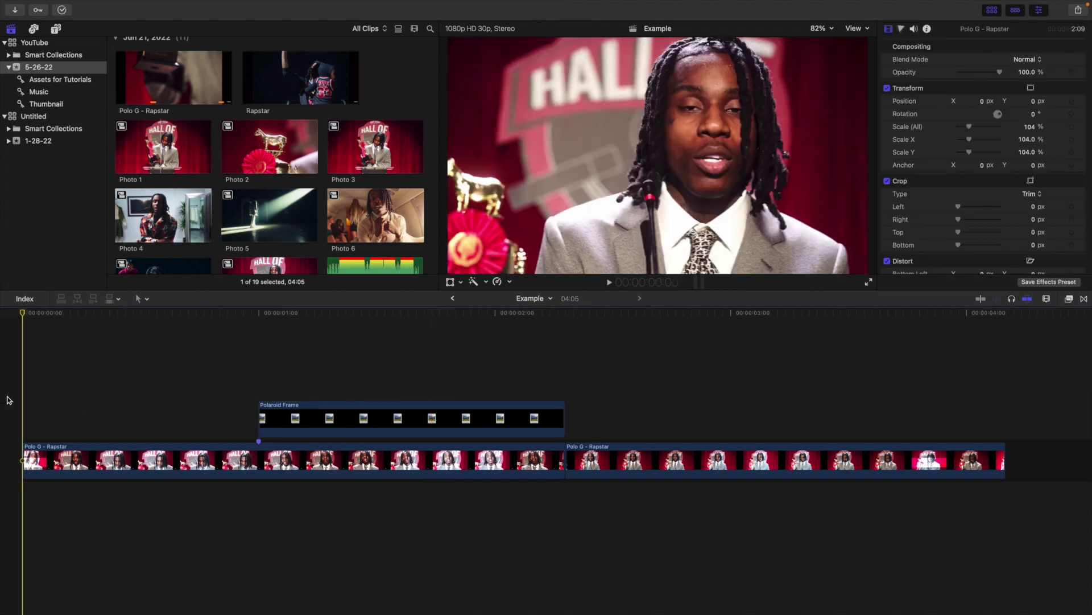
key(space)
key(Home)
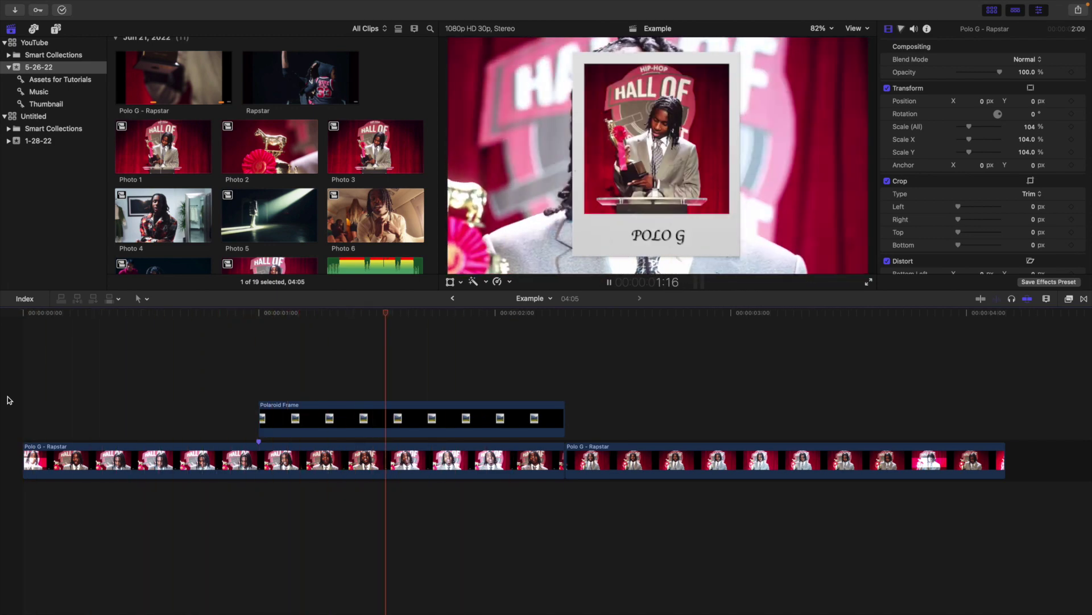
key(Home)
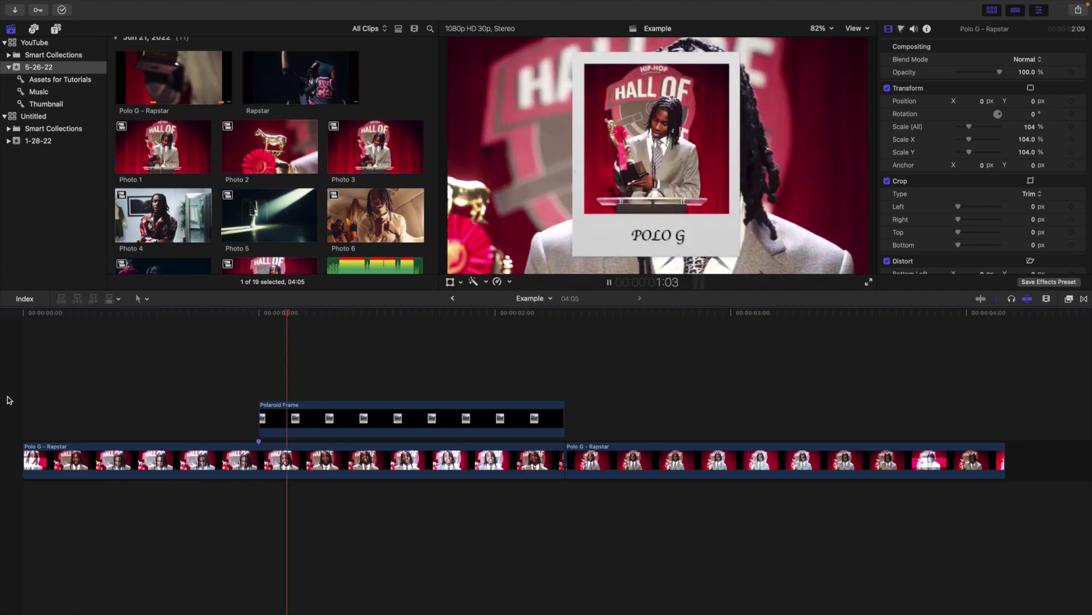
key(space)
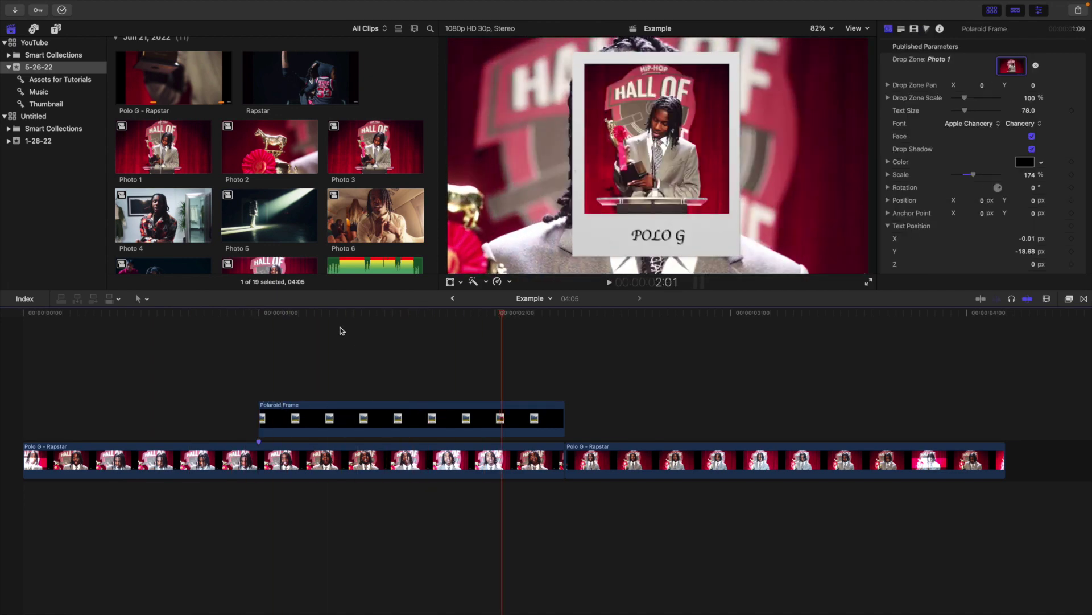
click(57, 31)
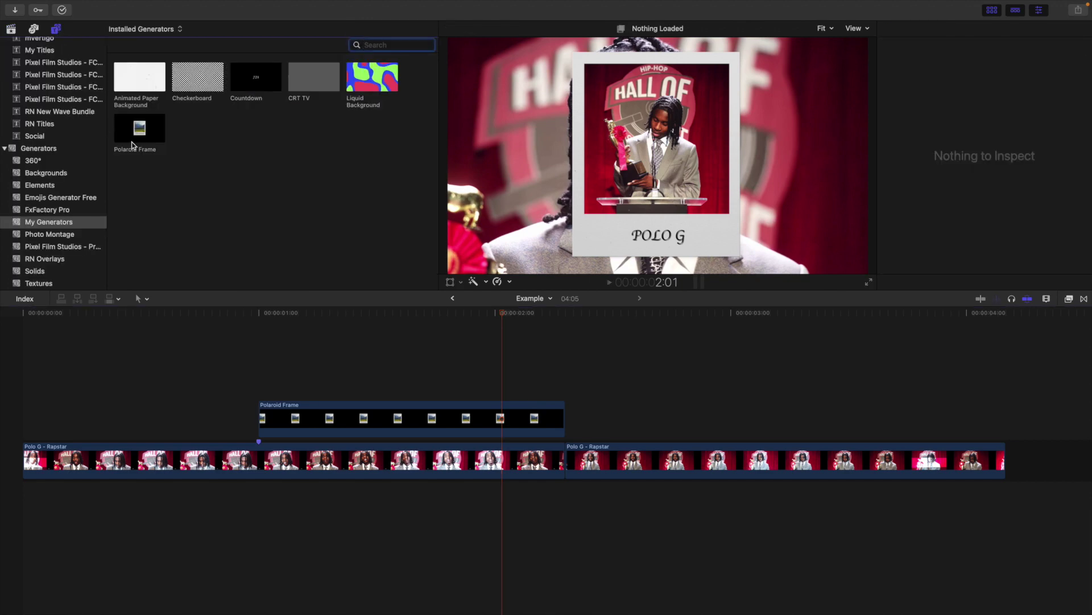
- Stack a second Polaroid Frame above the first, trimmed to the same end point
drag(136, 137, 267, 375)
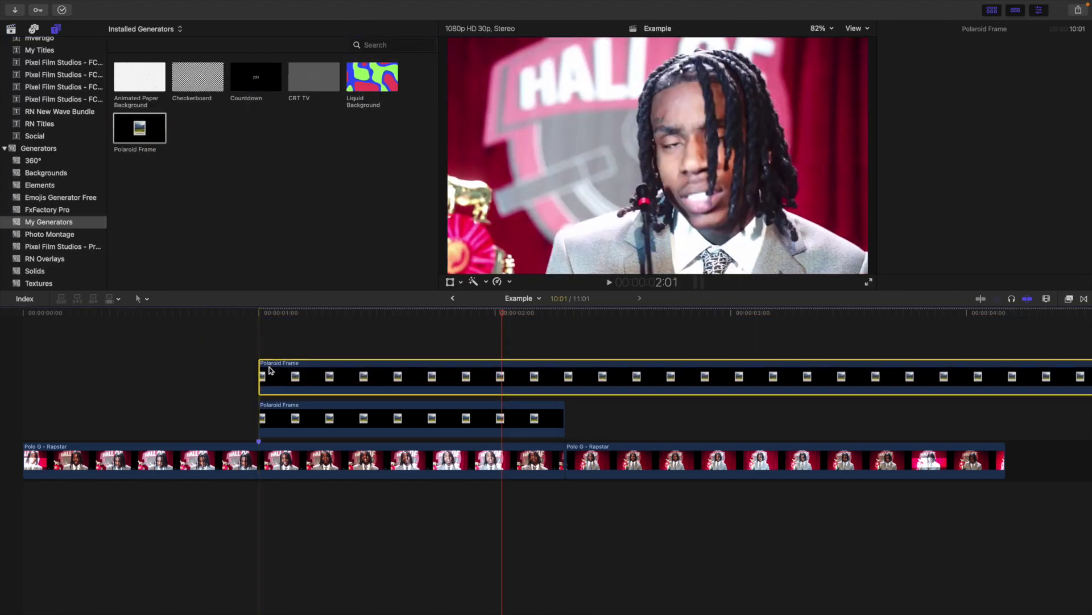
click(566, 346)
click(574, 376)
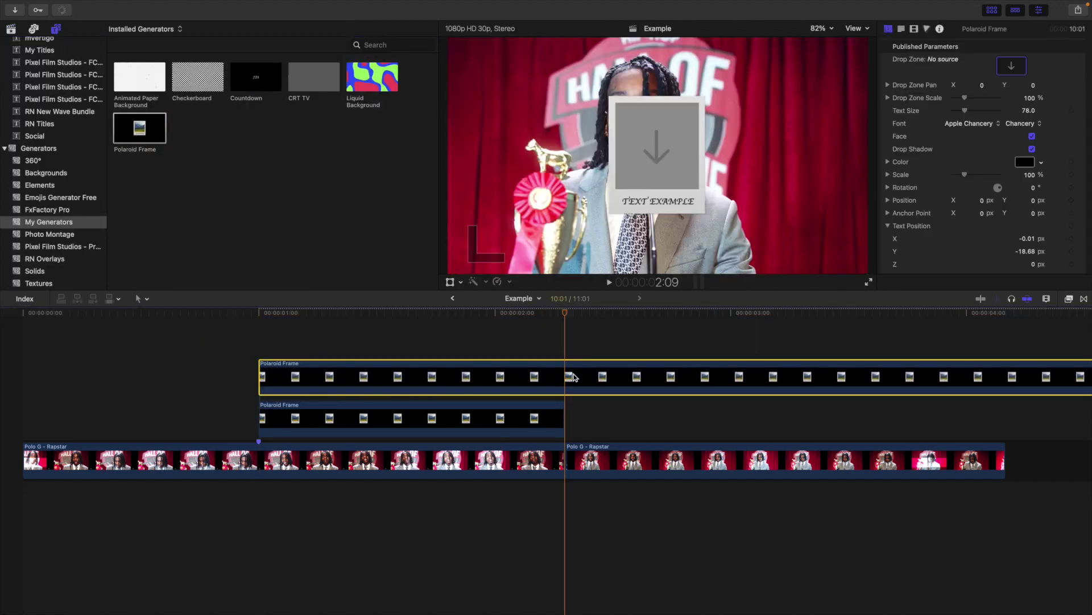
key(alt+])
click(408, 349)
click(417, 371)
- Caption the second frame RAPSTAR and set its Text Scale to 141%
scroll(990, 217, down, 6)
click(1009, 228)
text(R)
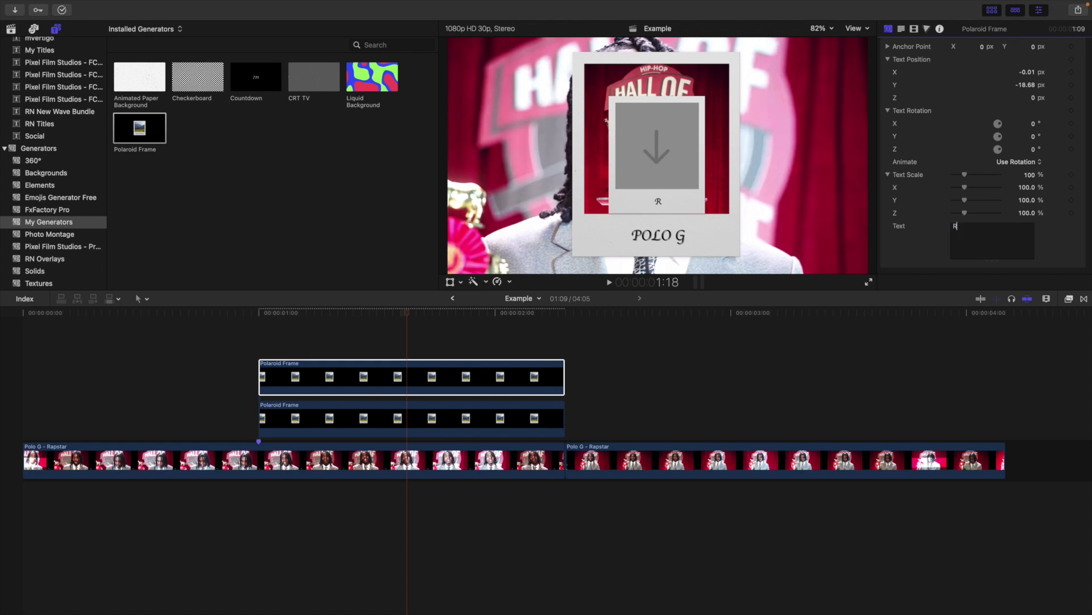
text(APSTAR)
click(973, 183)
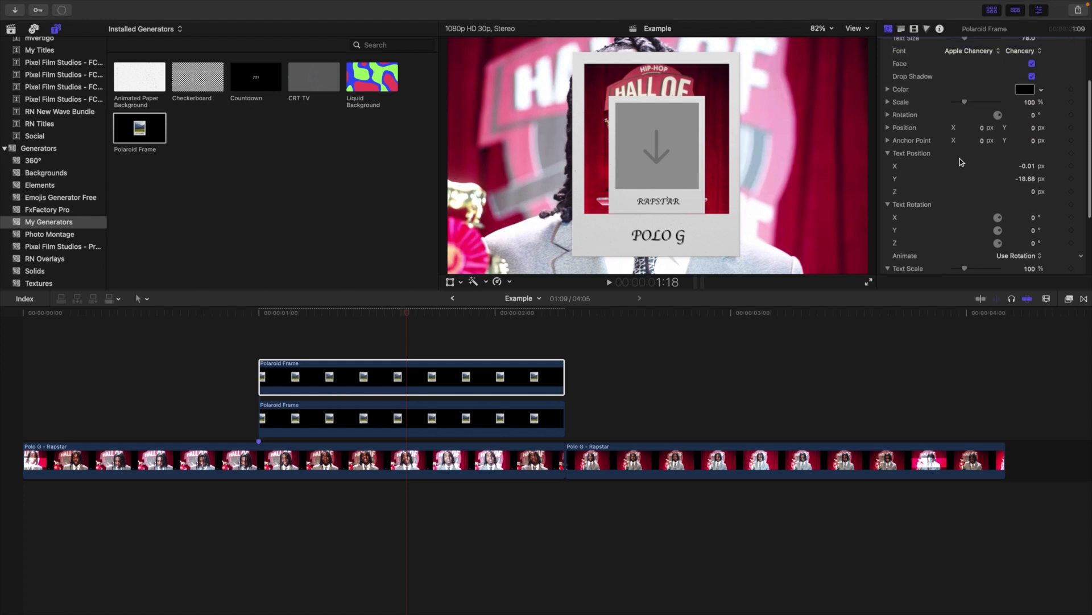
scroll(977, 192, down, 3)
drag(965, 211, 971, 212)
scroll(972, 213, up, 5)
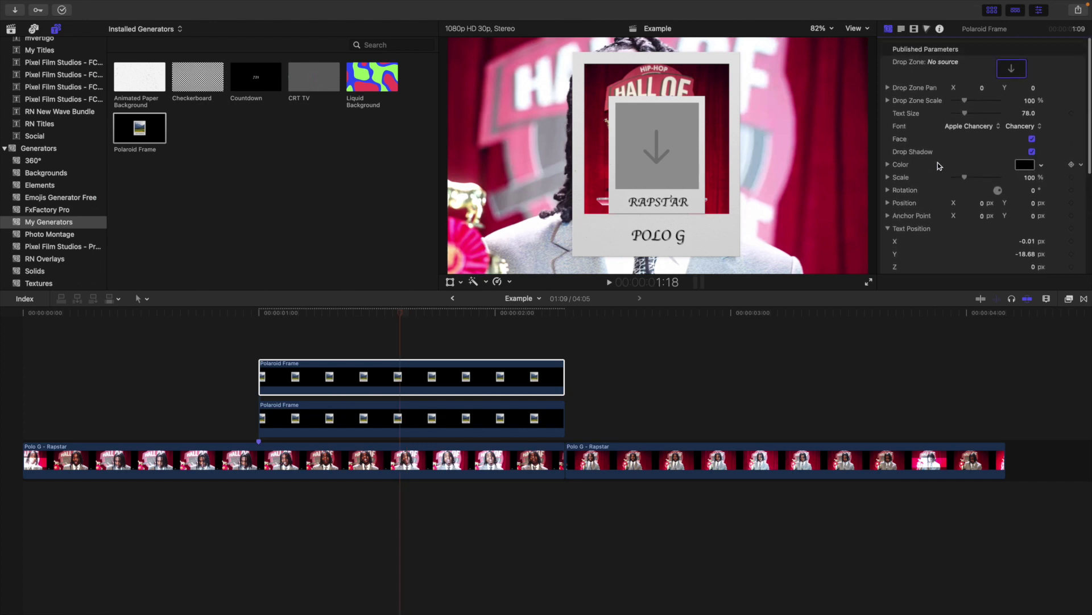
- Apply Photo 4 to the RAPSTAR polaroid's Drop Zone
click(12, 29)
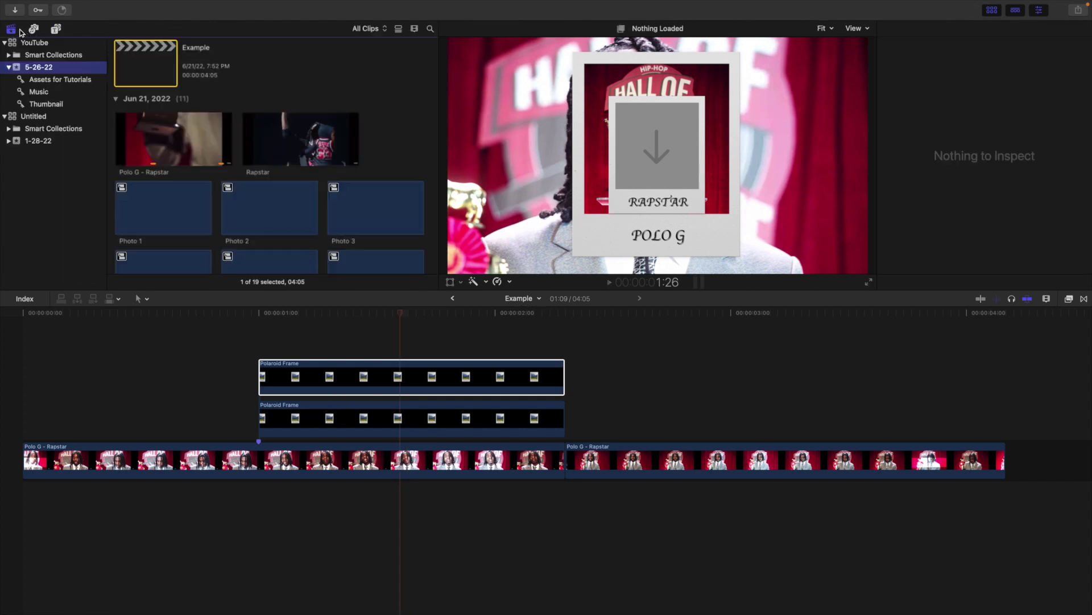
click(404, 380)
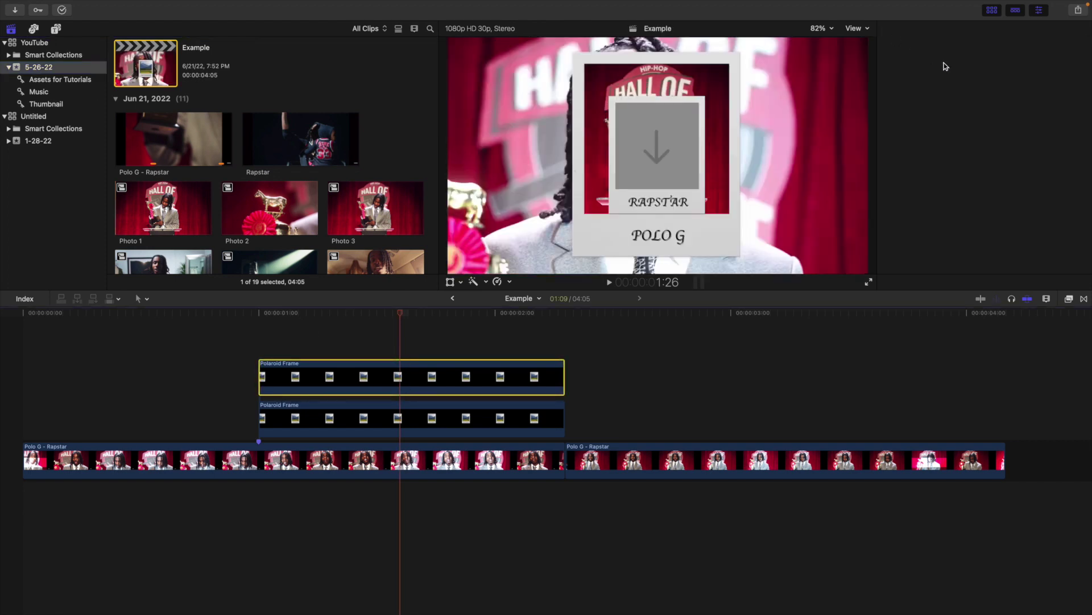
click(1012, 66)
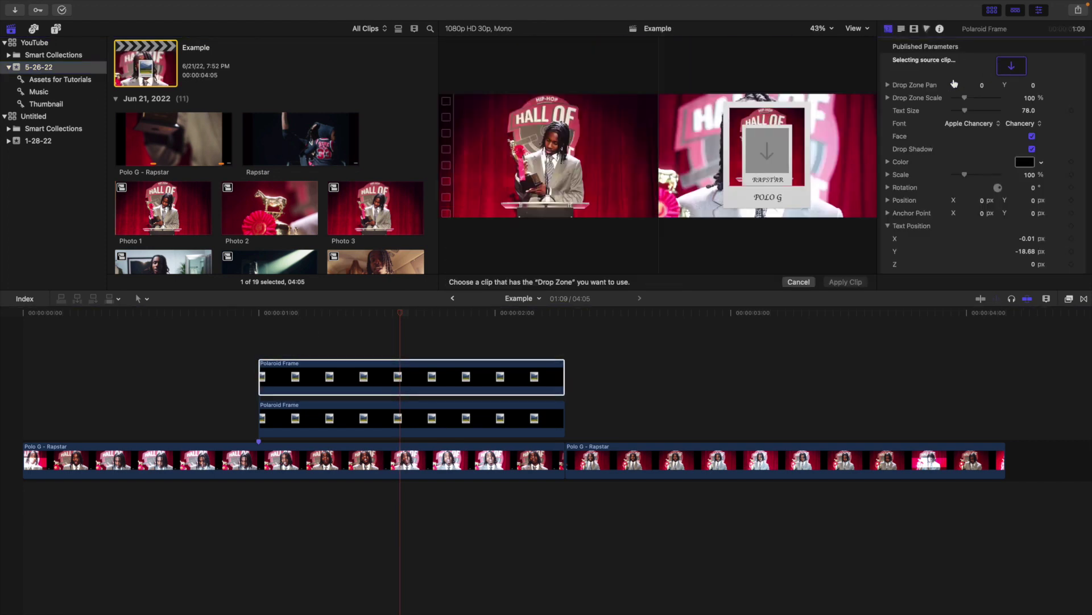
scroll(281, 172, down, 5)
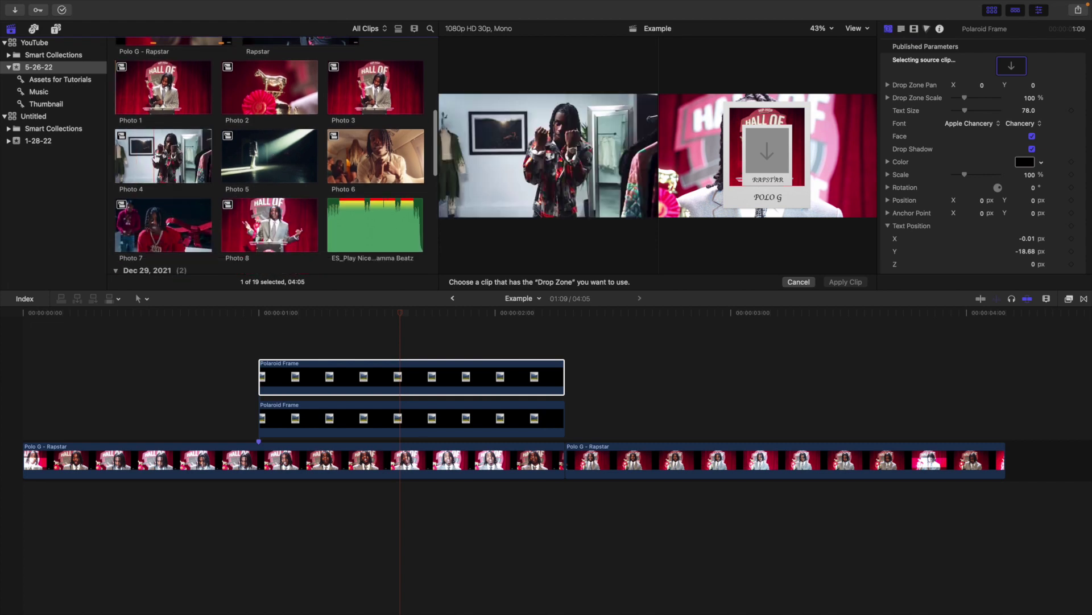
click(166, 164)
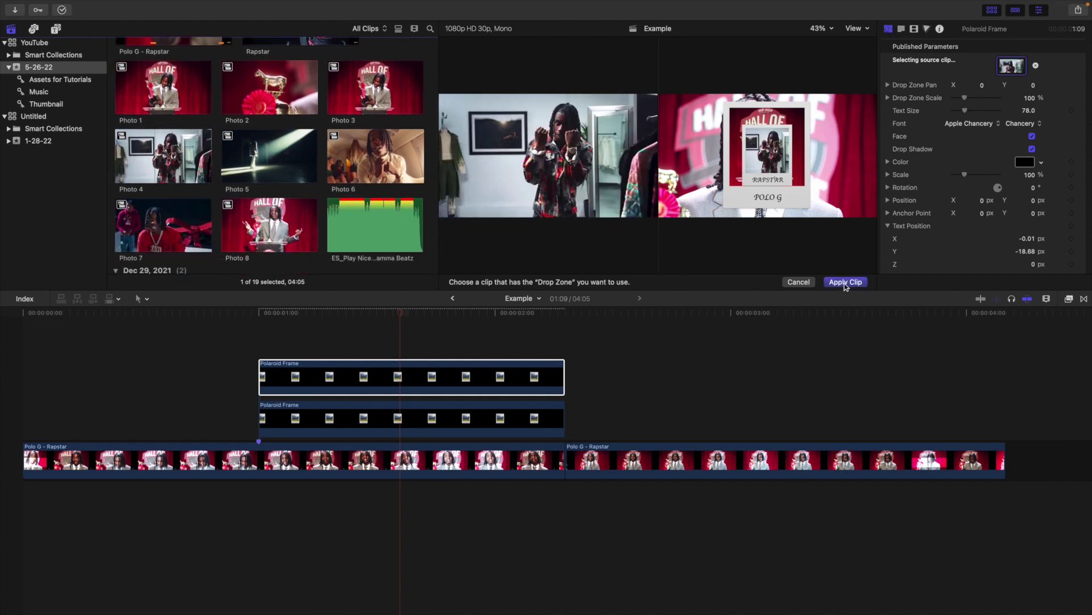
click(846, 282)
click(415, 382)
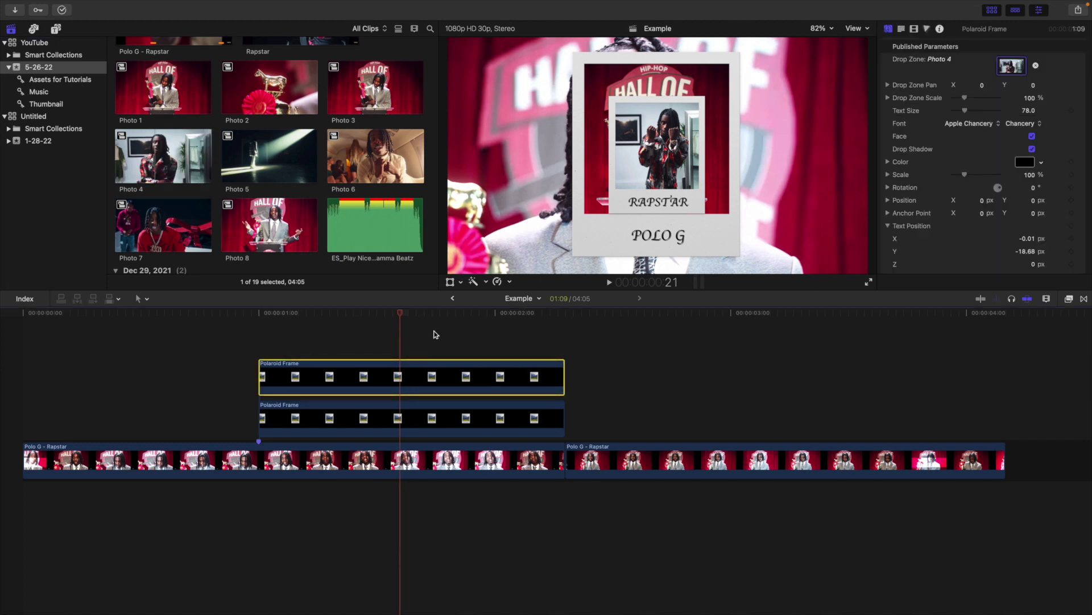
- Scale POLO G to 174% and RAPSTAR to about 170% with -5° rotation
click(481, 427)
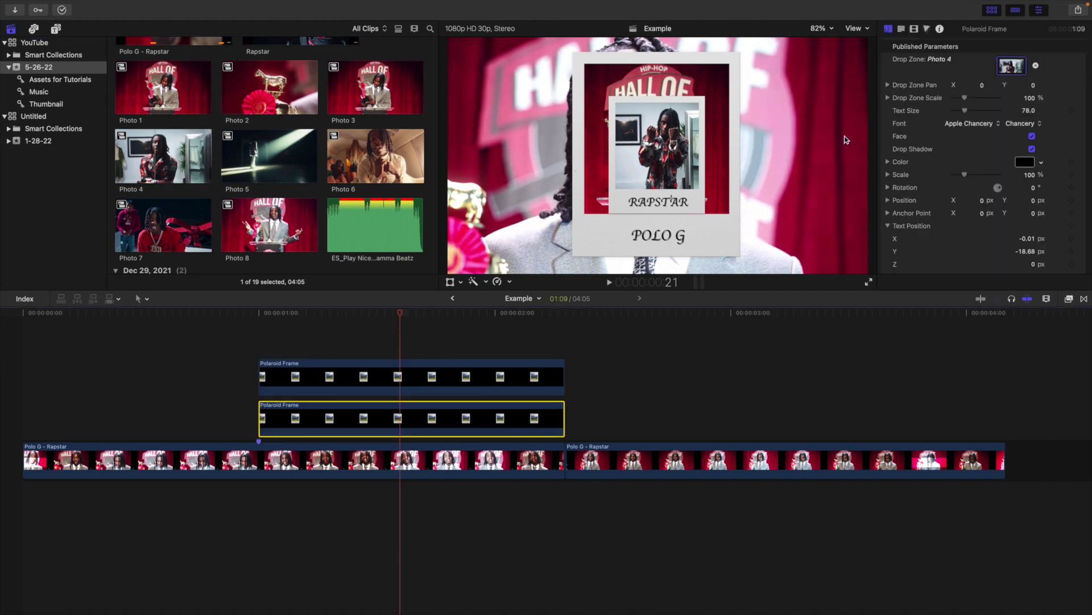
drag(965, 175, 973, 162)
scroll(973, 171, down, 2)
click(421, 373)
scroll(956, 147, down, 2)
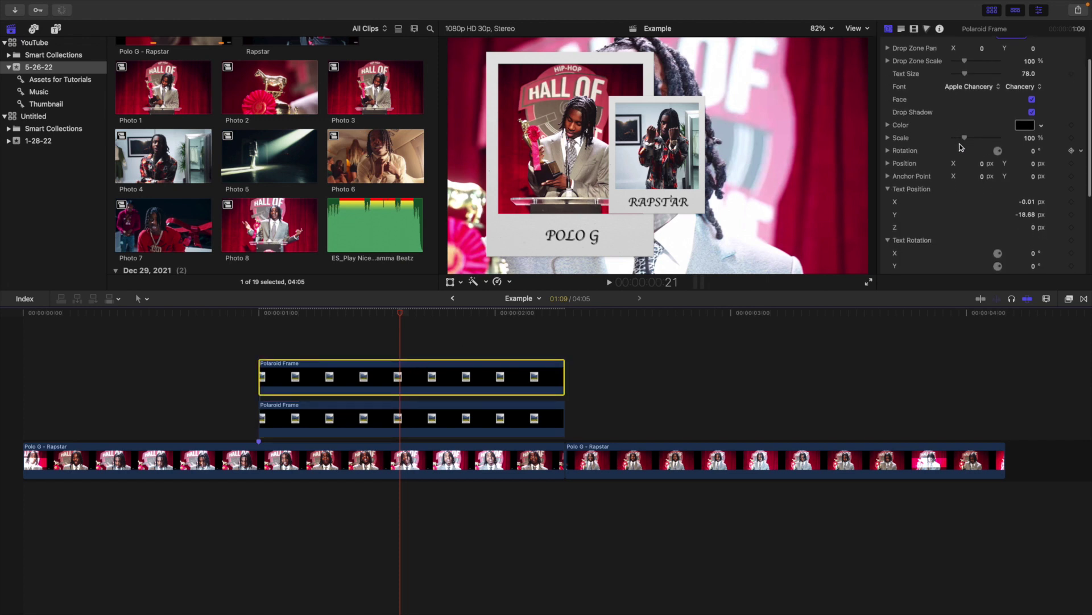
drag(965, 139, 974, 143)
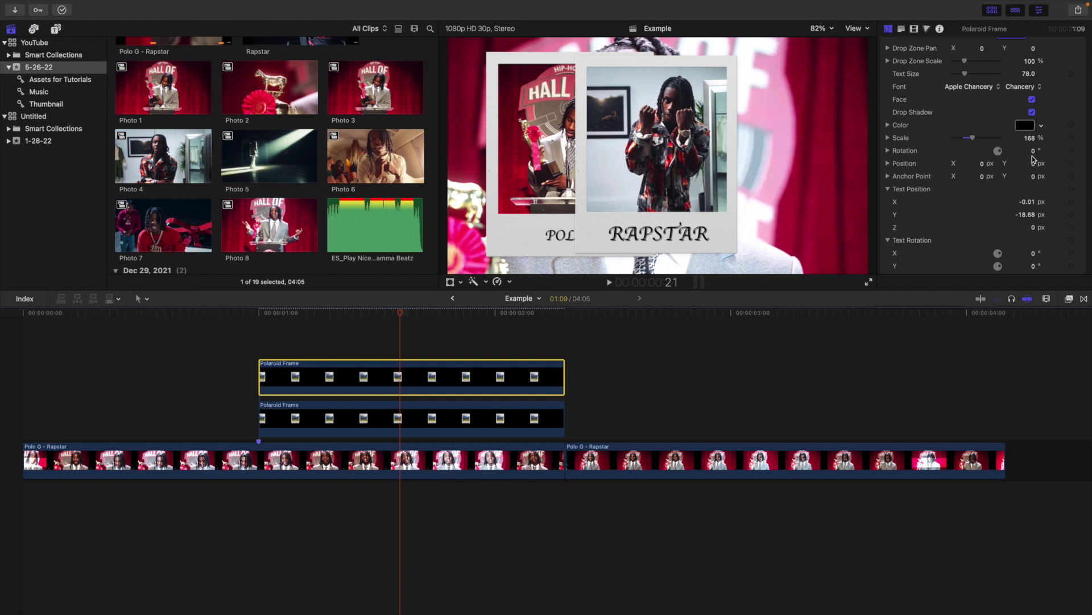
text(-5)
key(Return)
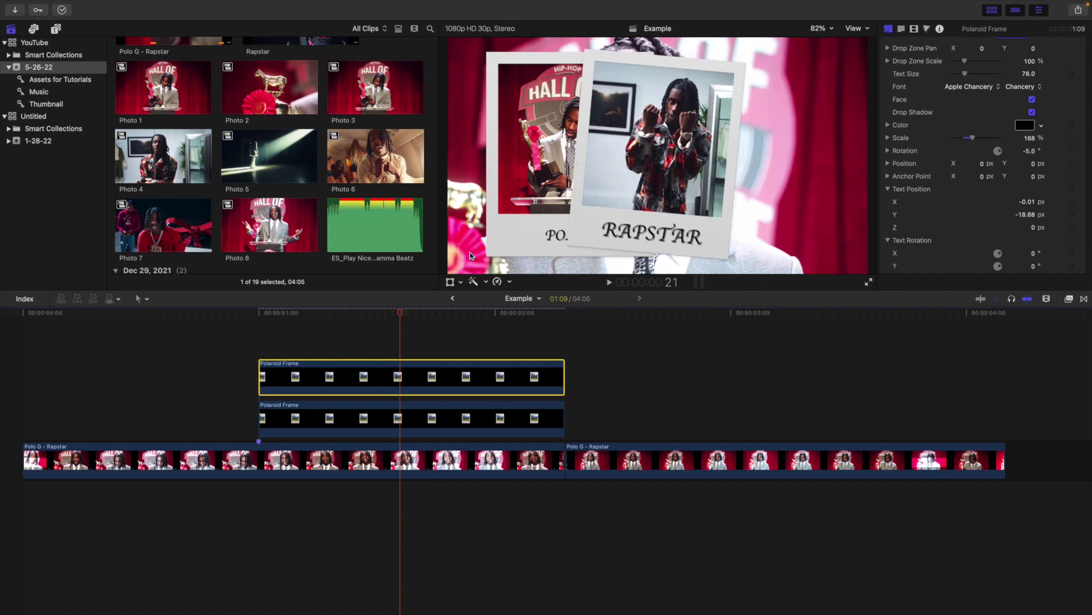
- Drag the RAPSTAR polaroid to the right of POLO G in the viewer
click(449, 282)
drag(642, 170, 734, 169)
click(856, 46)
click(384, 369)
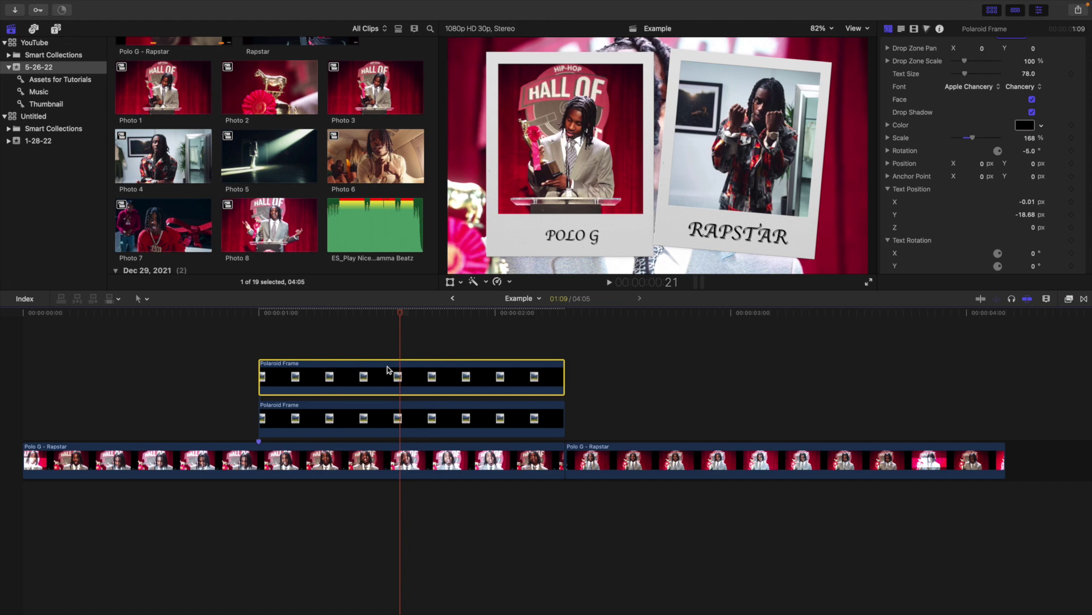
scroll(967, 114, up, 3)
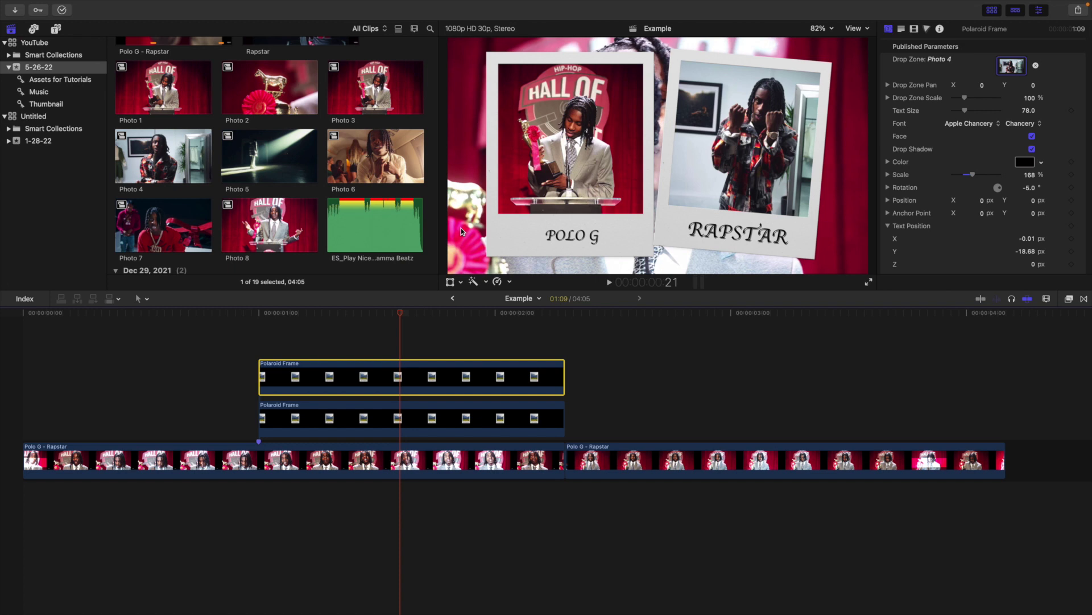
scroll(988, 209, down, 5)
scroll(988, 209, up, 5)
- Add a Short adjustment layer above the clips with a 6-frame duration, zoomed in
click(56, 28)
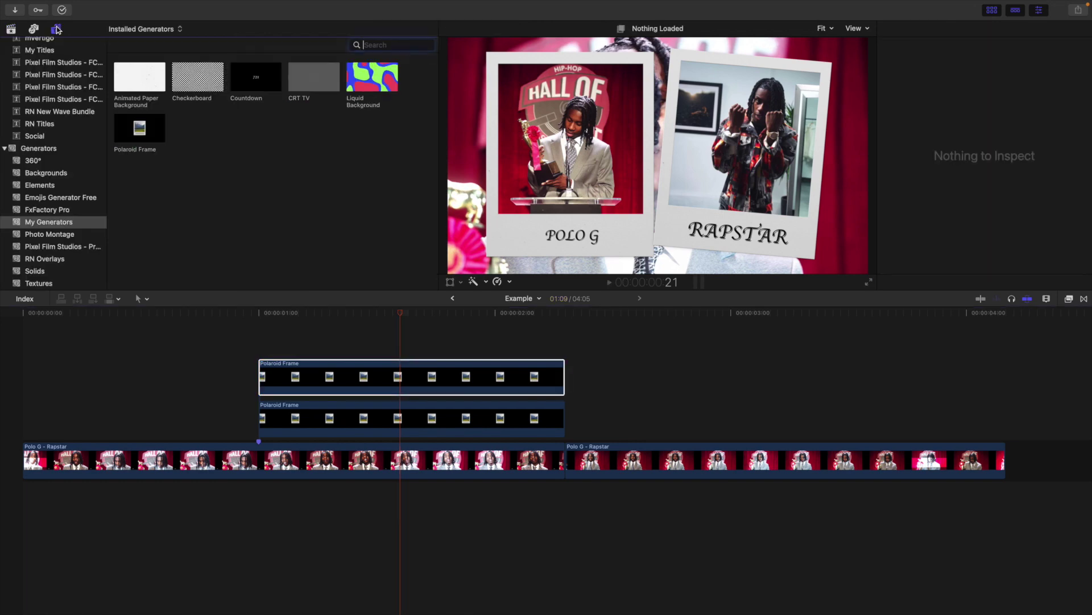
scroll(25, 132, up, 5)
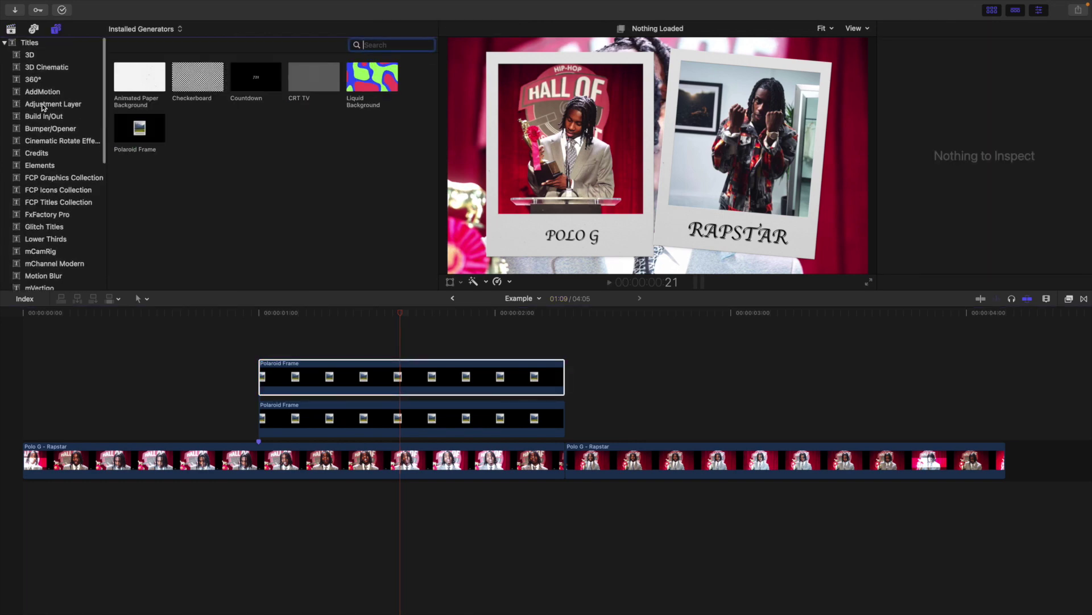
click(43, 104)
drag(241, 87, 244, 332)
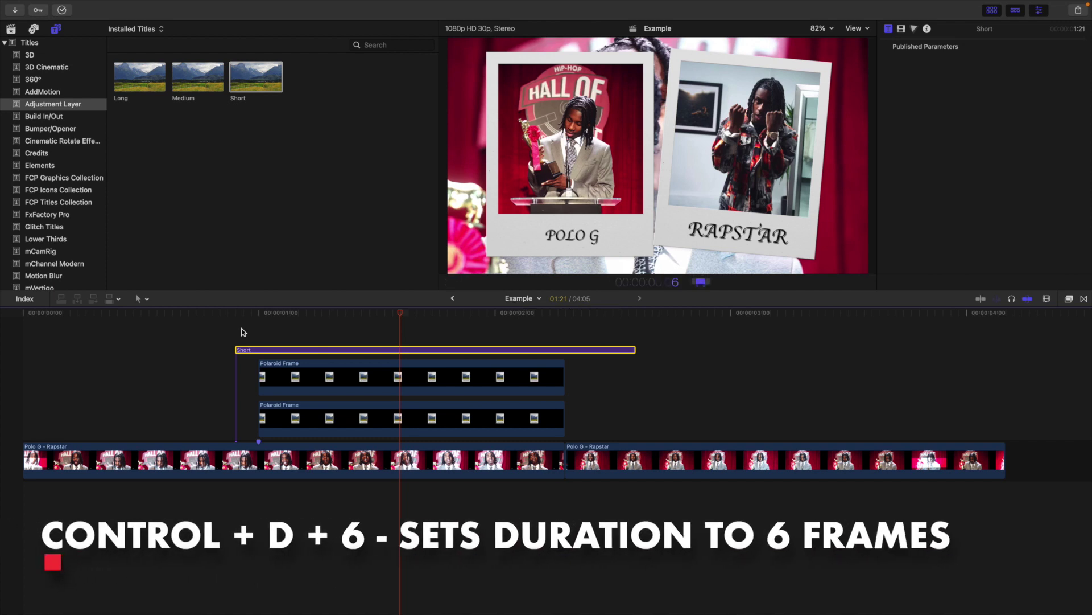
text(6)
key(Return)
click(237, 332)
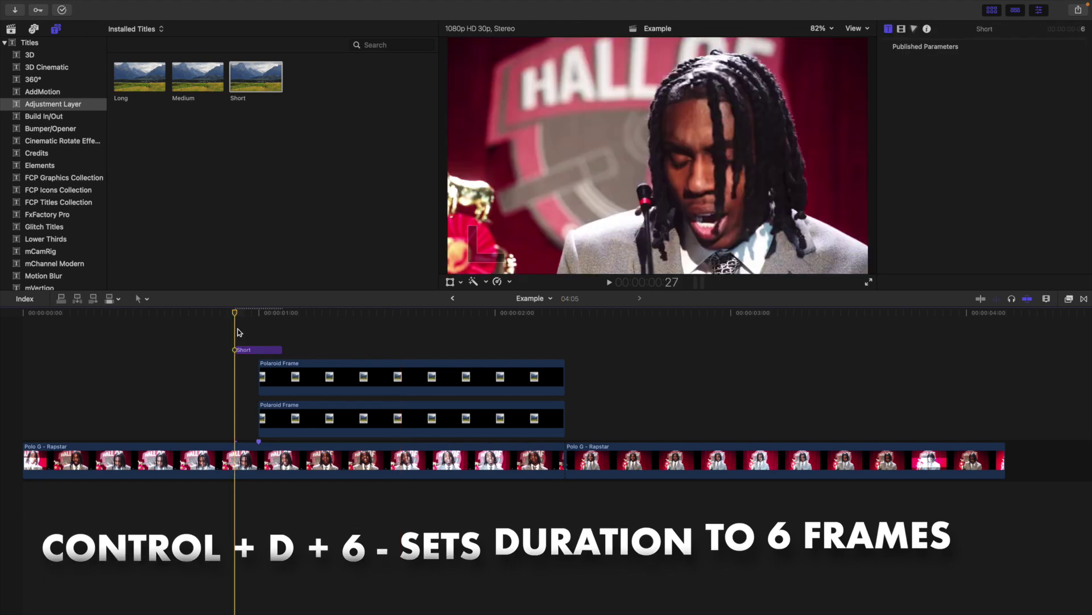
key(super+equal)
click(259, 349)
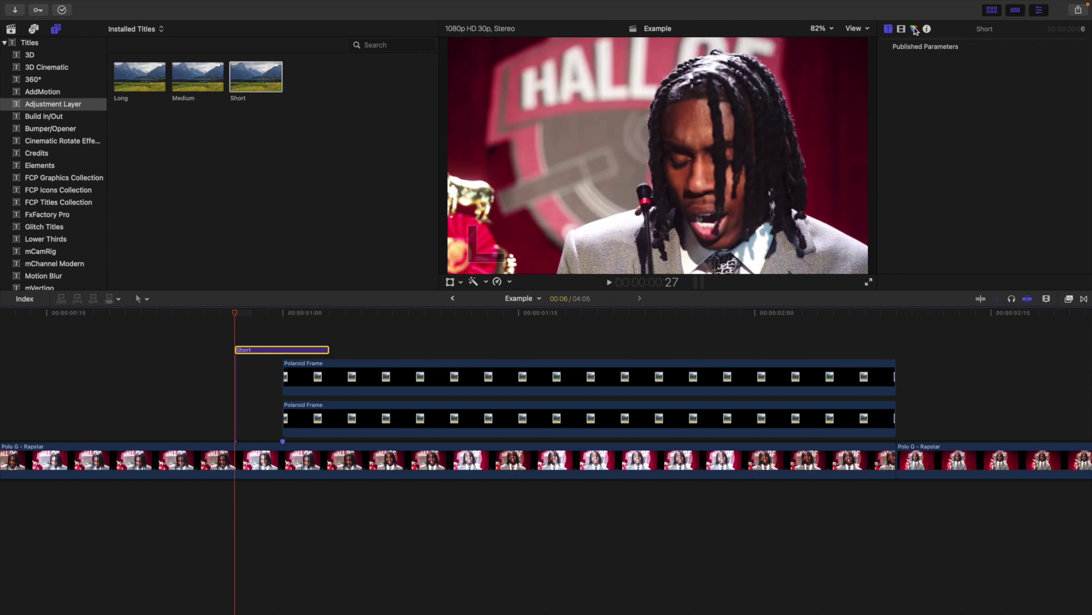
- Add a Color Board correction to the Short adjustment layer
click(914, 29)
click(262, 349)
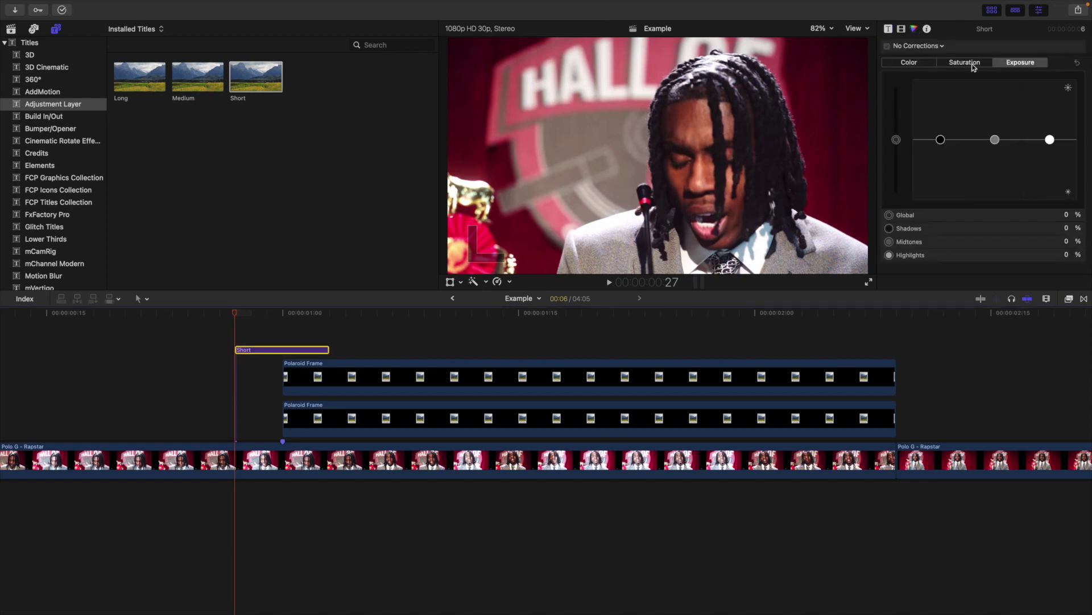
click(917, 46)
click(929, 70)
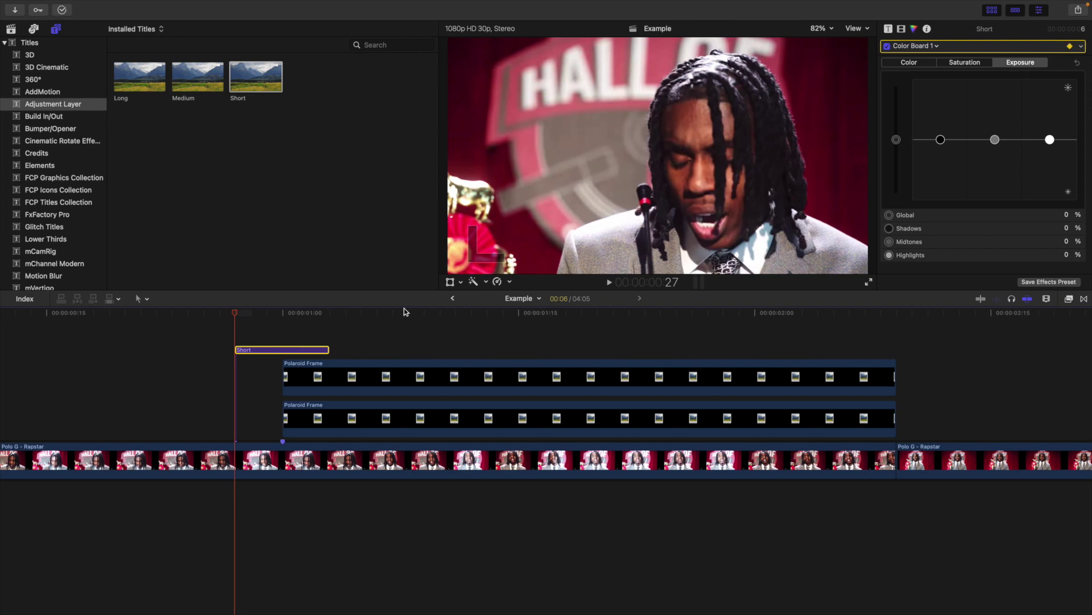
- Set exposure Global to 90% and Highlights to 100% at the flash frame
key(Right)
key(Right)
key(Right)
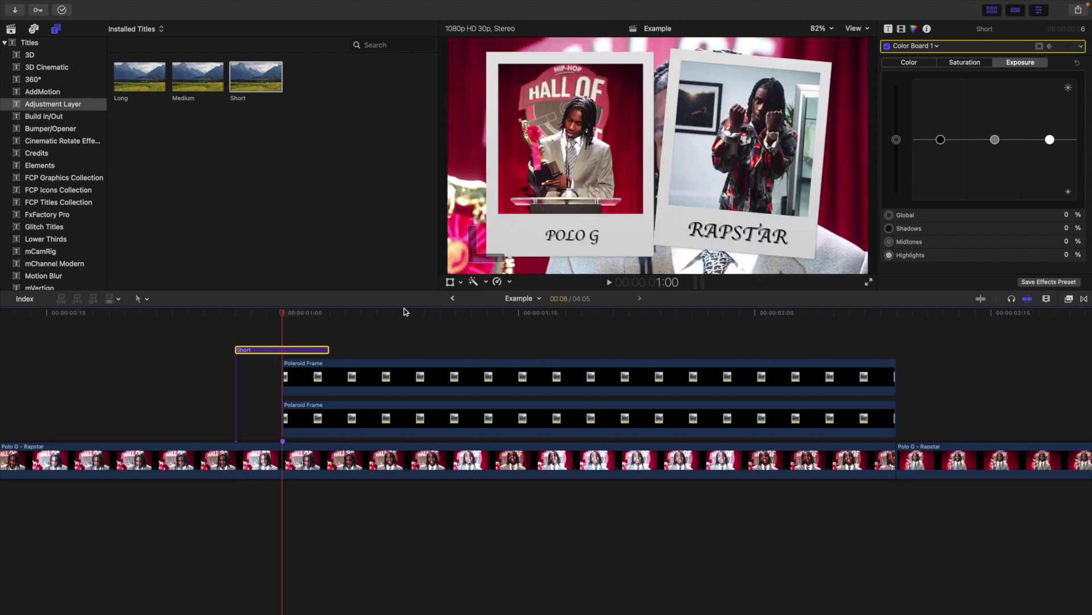
key(m)
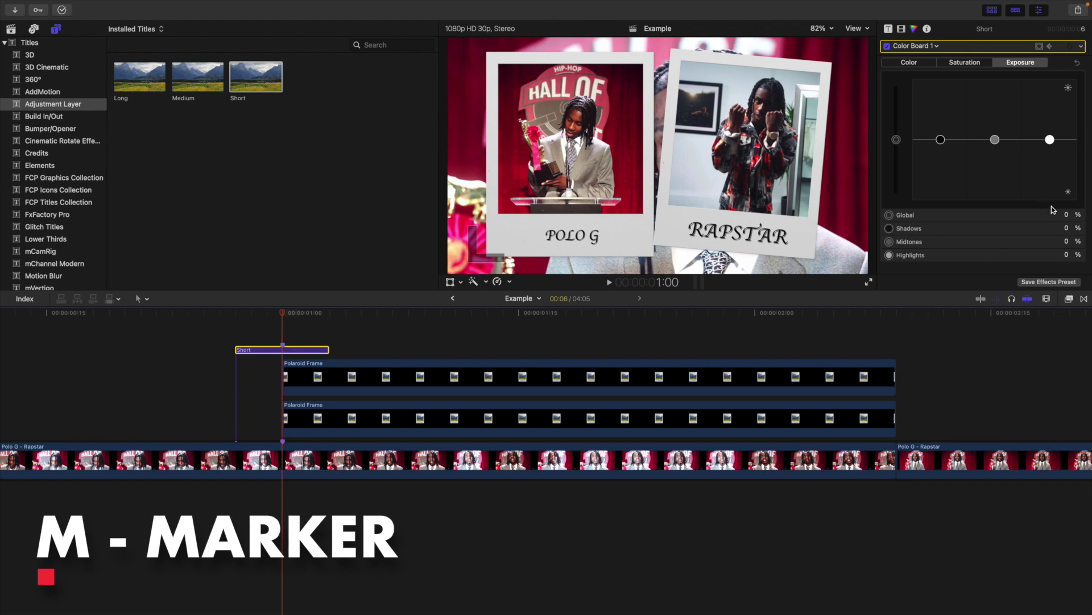
click(1067, 215)
text(90)
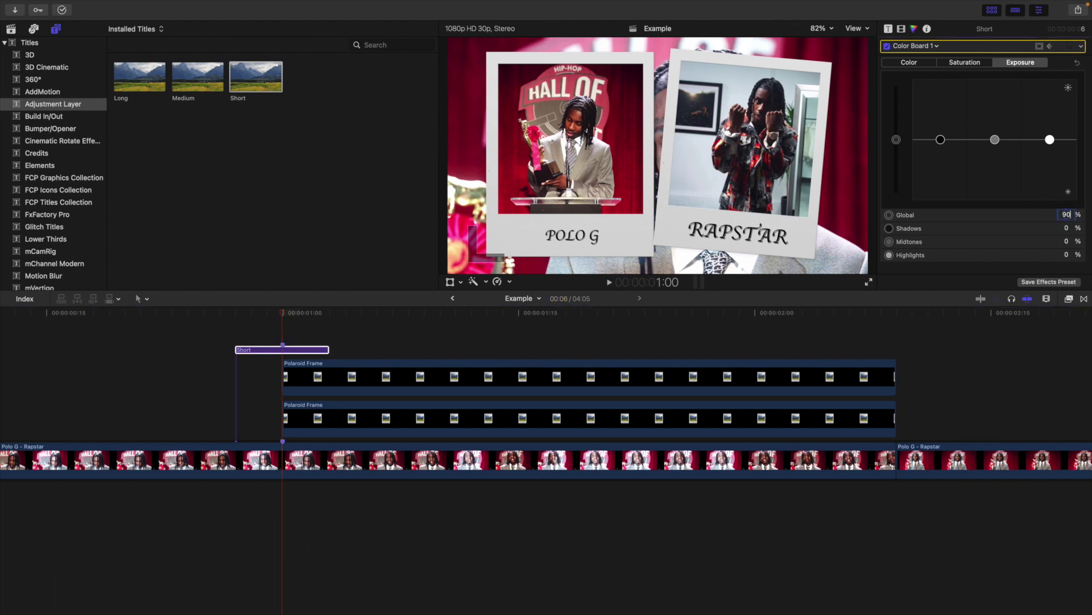
key(Return)
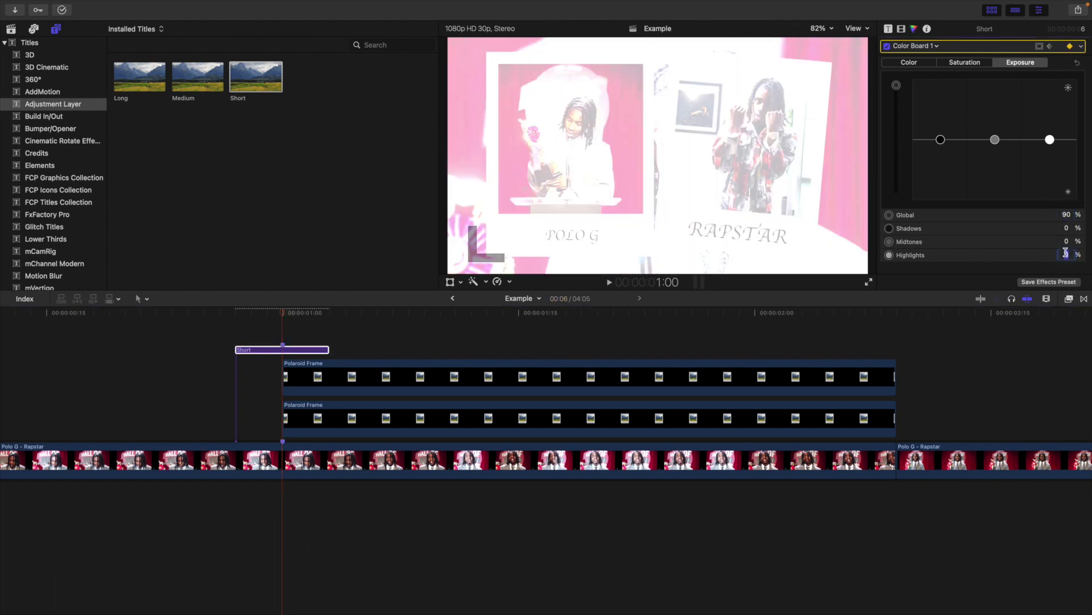
text(100)
key(Return)
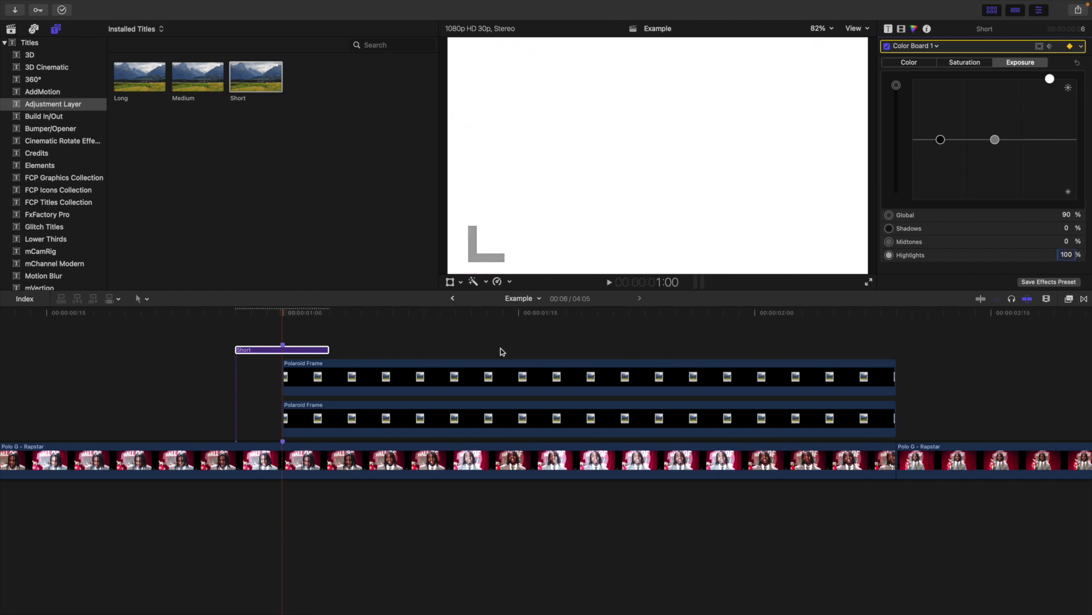
- Three frames later, return Global and Highlights exposure to 0%
click(295, 351)
key(Right)
key(Right)
key(Right)
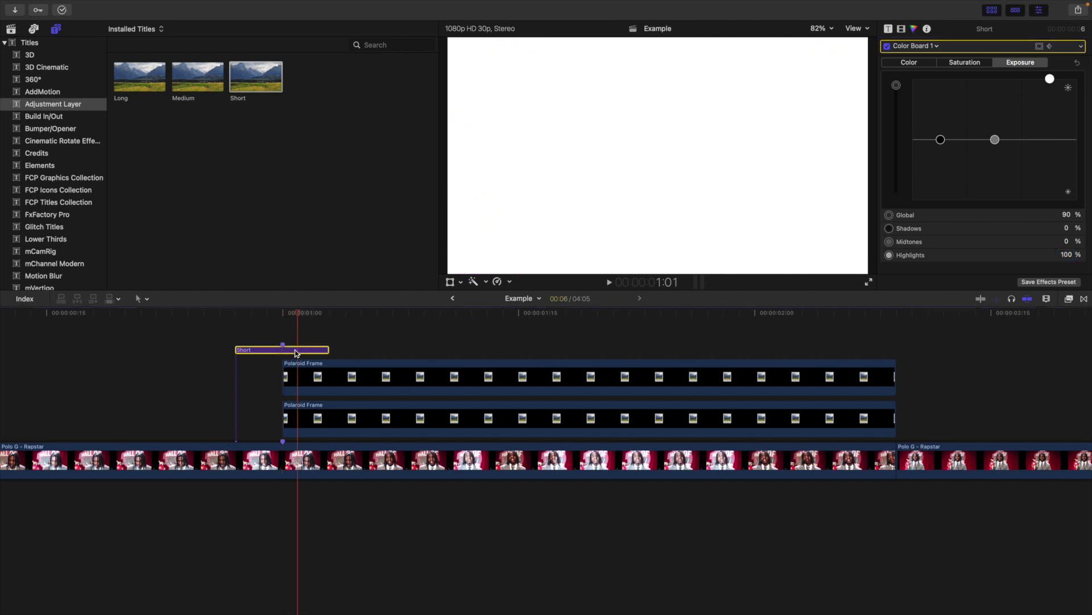
click(1067, 215)
text(0)
key(Return)
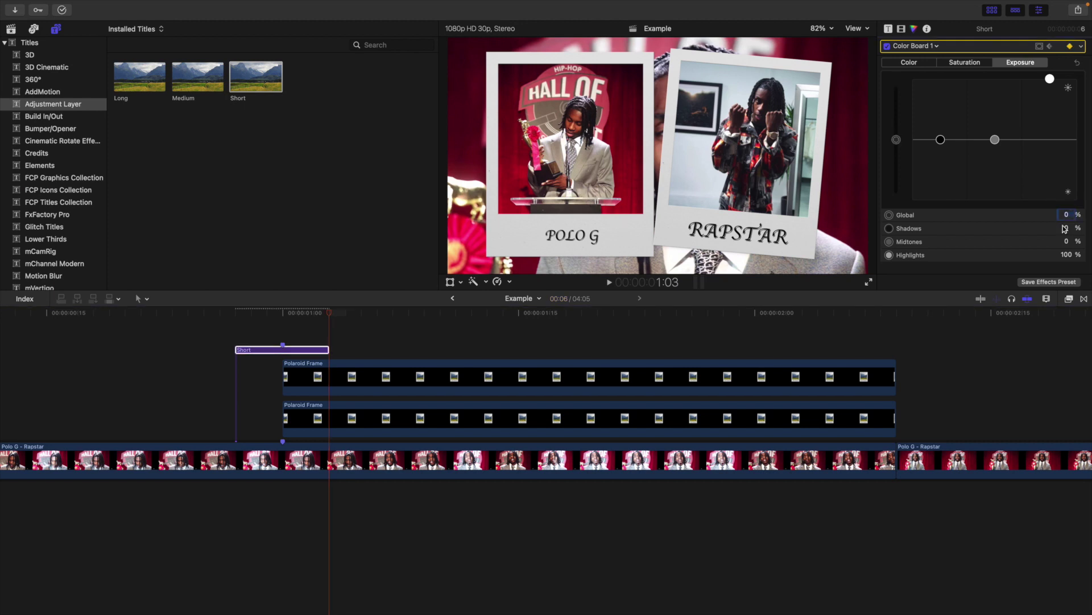
text(0)
key(Return)
click(235, 334)
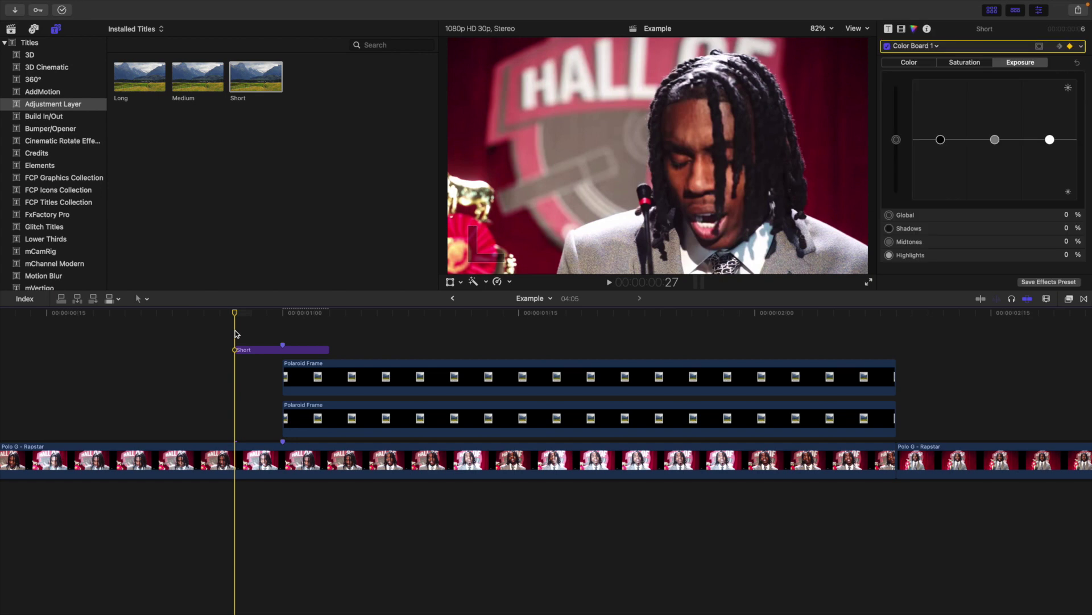
- Paste a copy of the Short flash clip at the Polaroid frames' end, nudged two frames later
key(space)
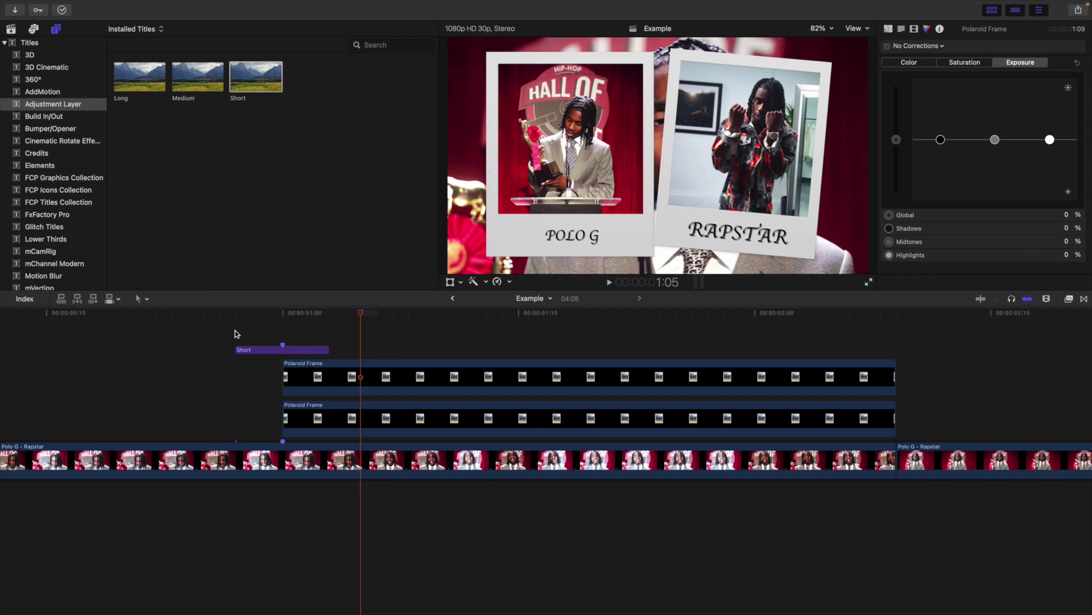
click(289, 350)
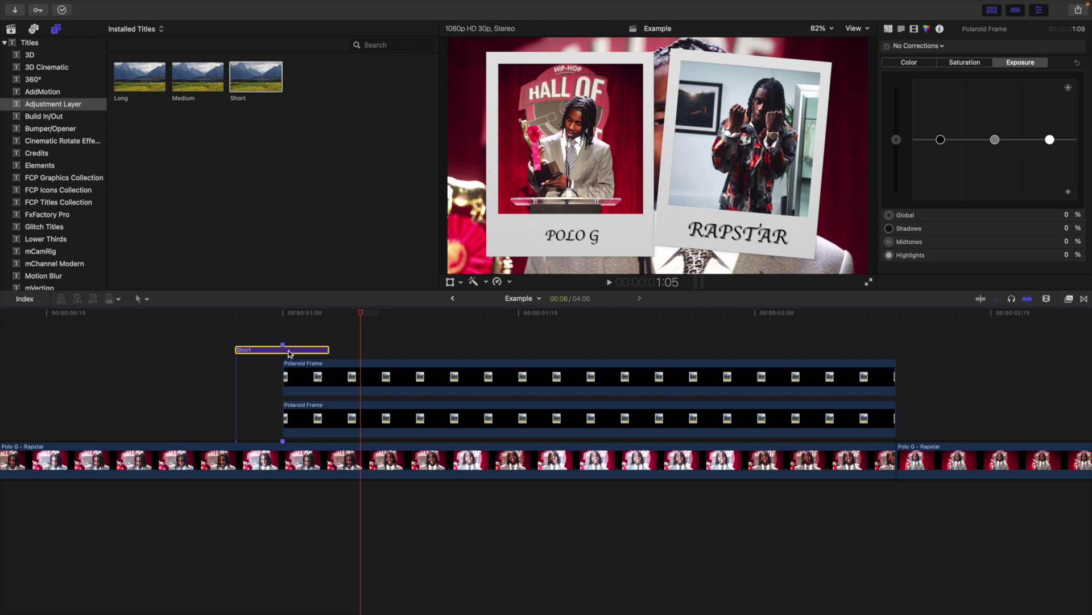
click(833, 339)
key(super+v)
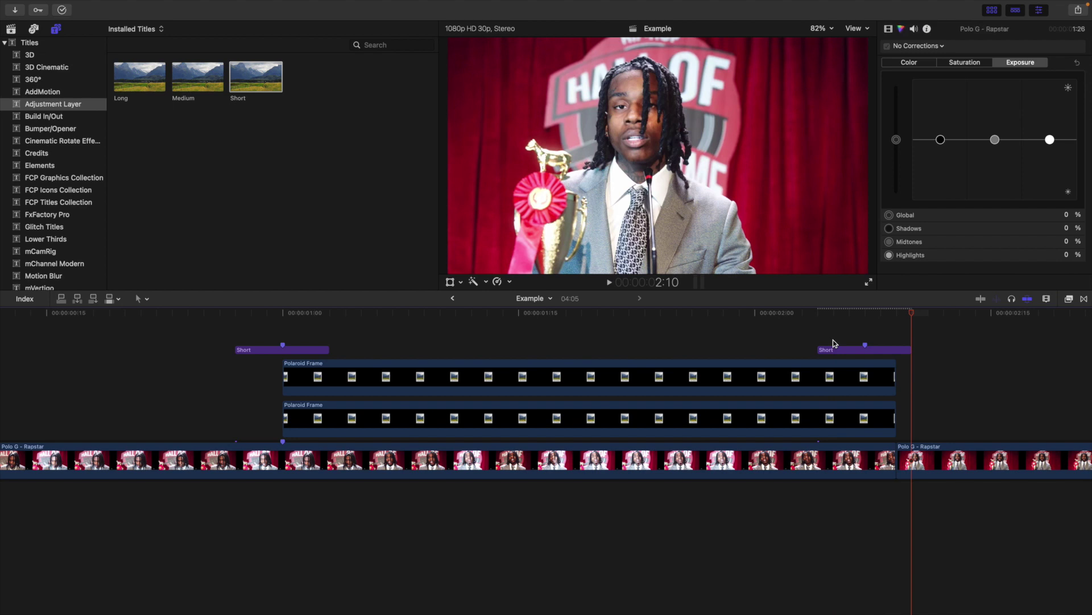
drag(875, 352, 908, 353)
- Fit the whole project in the timeline and return the playhead to the project start
click(288, 336)
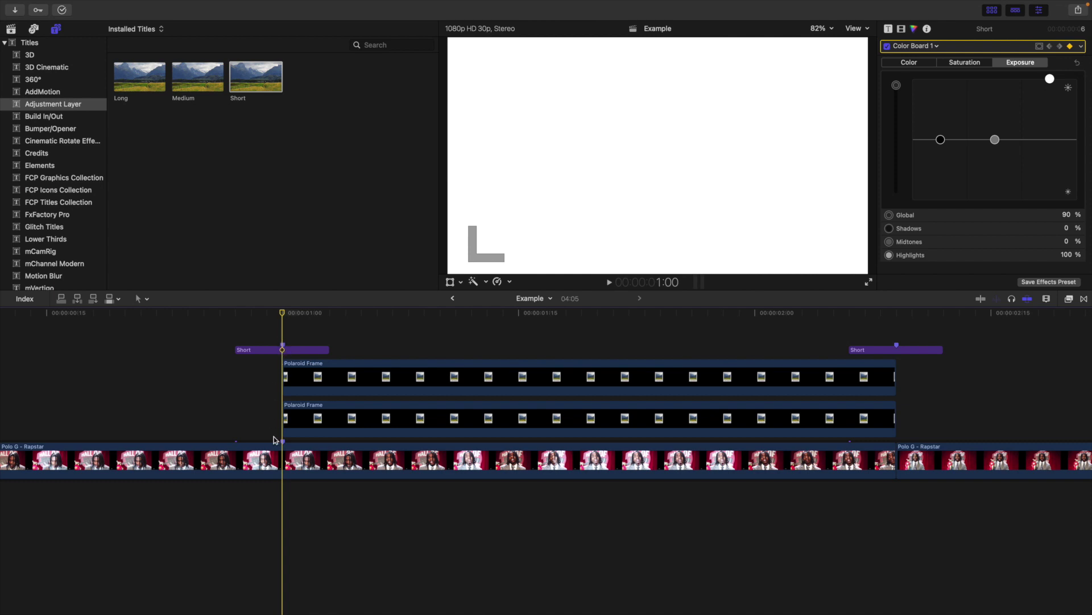
key(j)
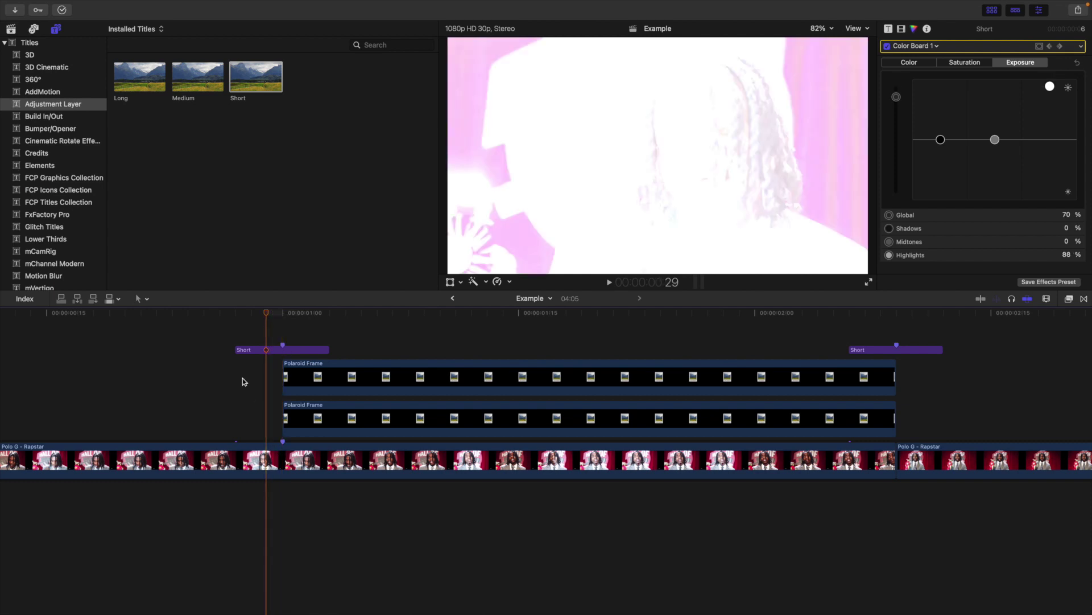
key(shift+z)
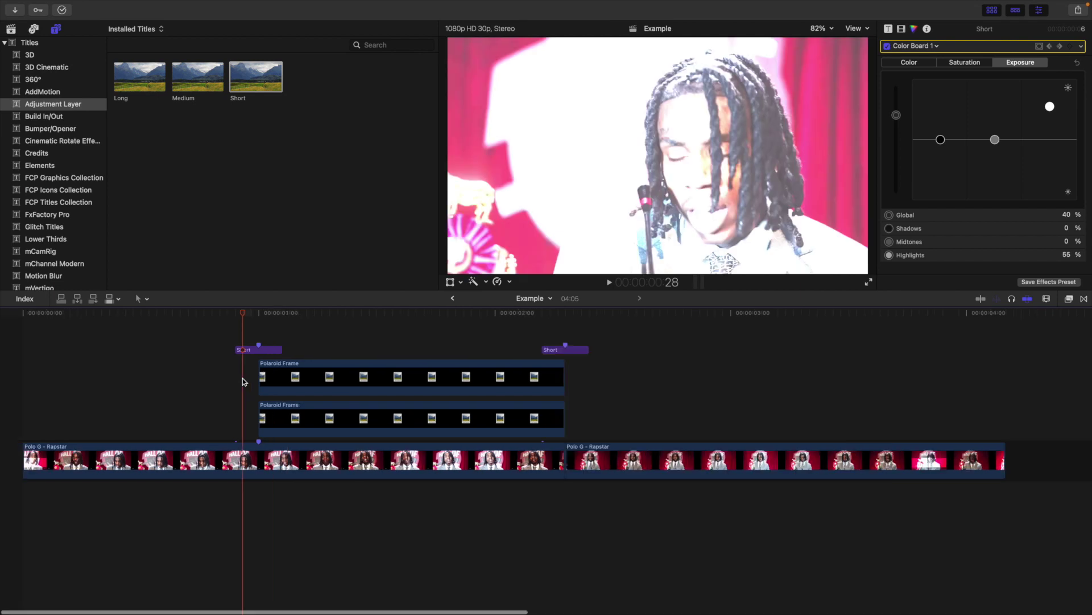
click(8, 375)
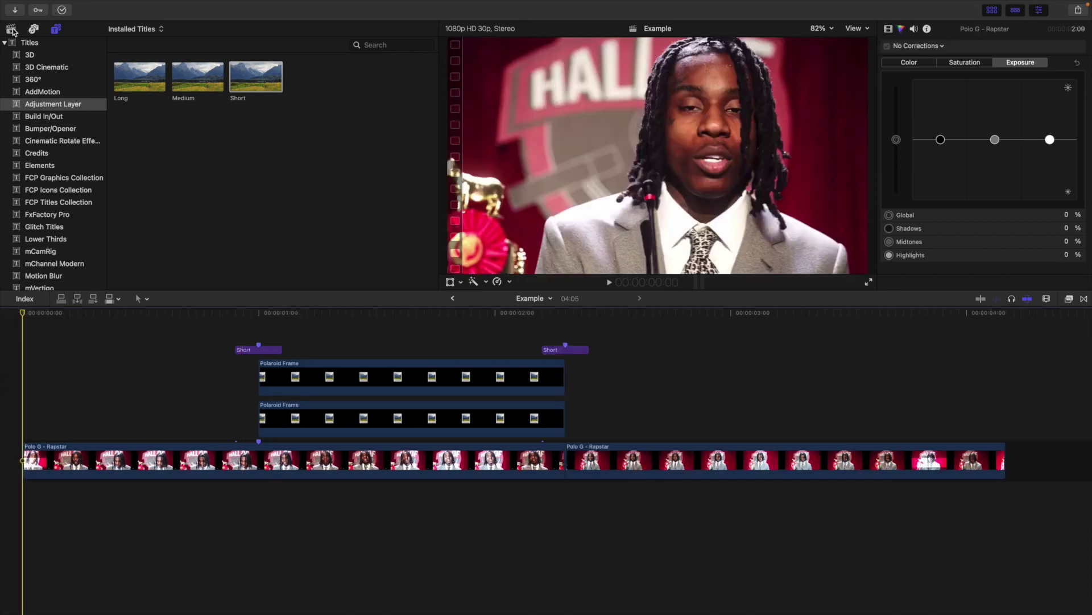
- Show the libraries, select the Example project, and play it through once
click(13, 31)
scroll(147, 196, up, 3)
click(147, 196)
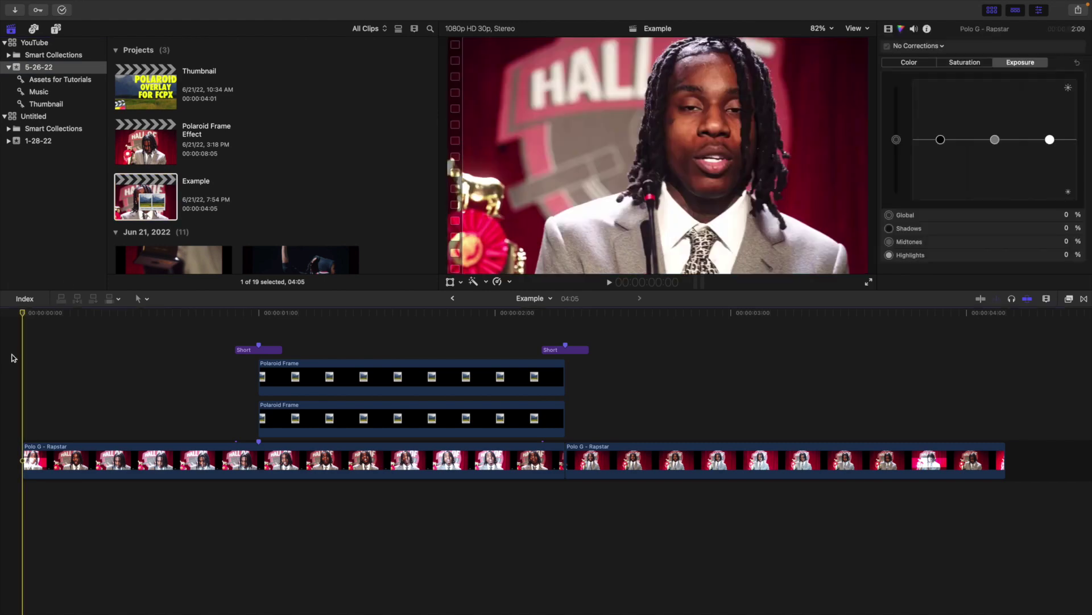
key(space)
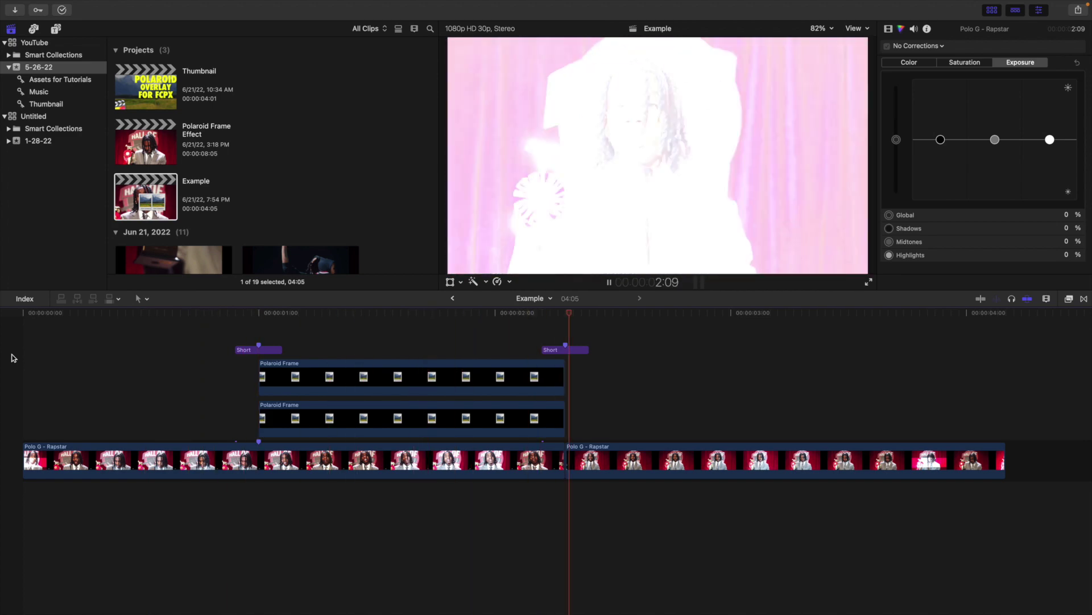
key(space)
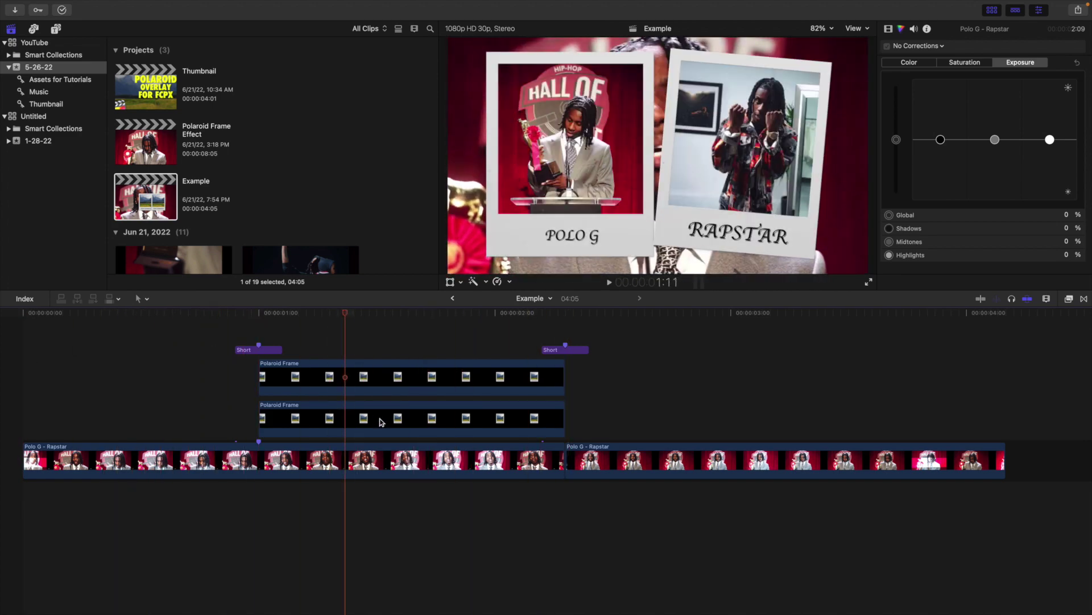
- Inspect the lower Polaroid Frame clip's published parameters, then play the project from the beginning
click(388, 425)
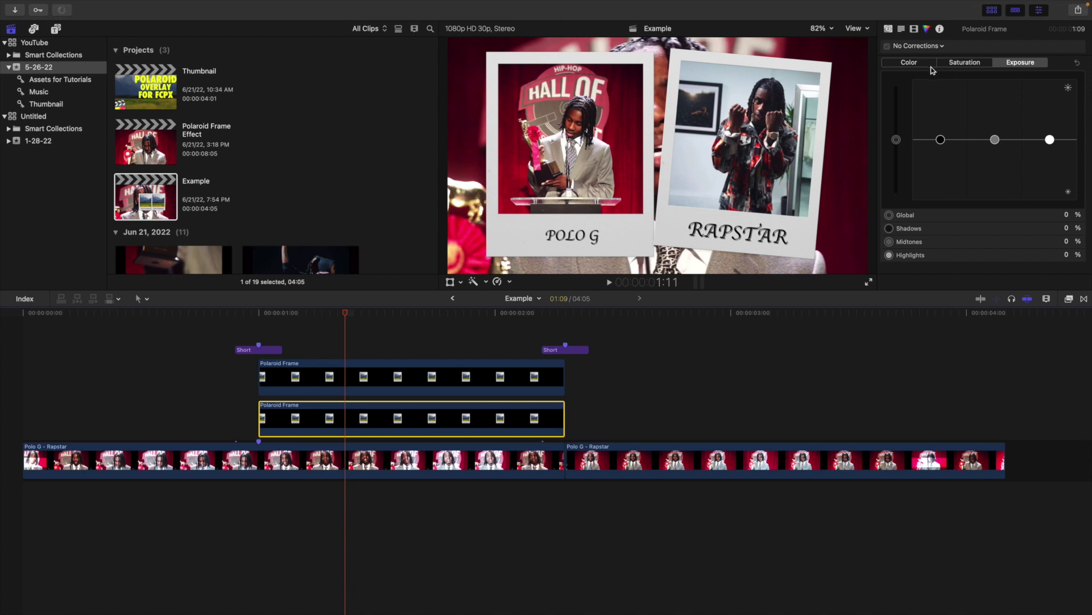
click(888, 29)
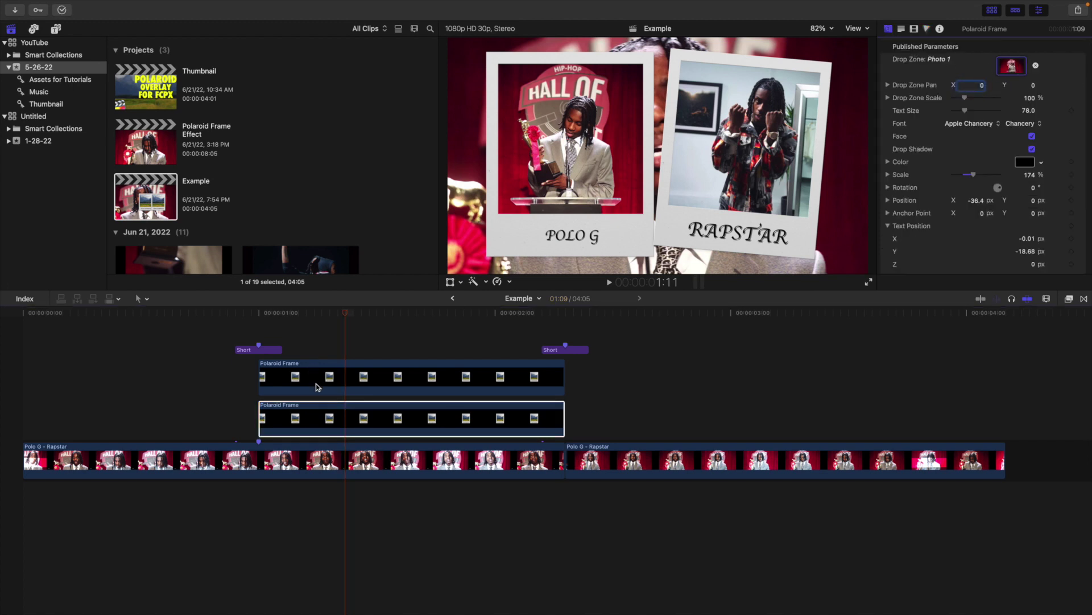
click(350, 414)
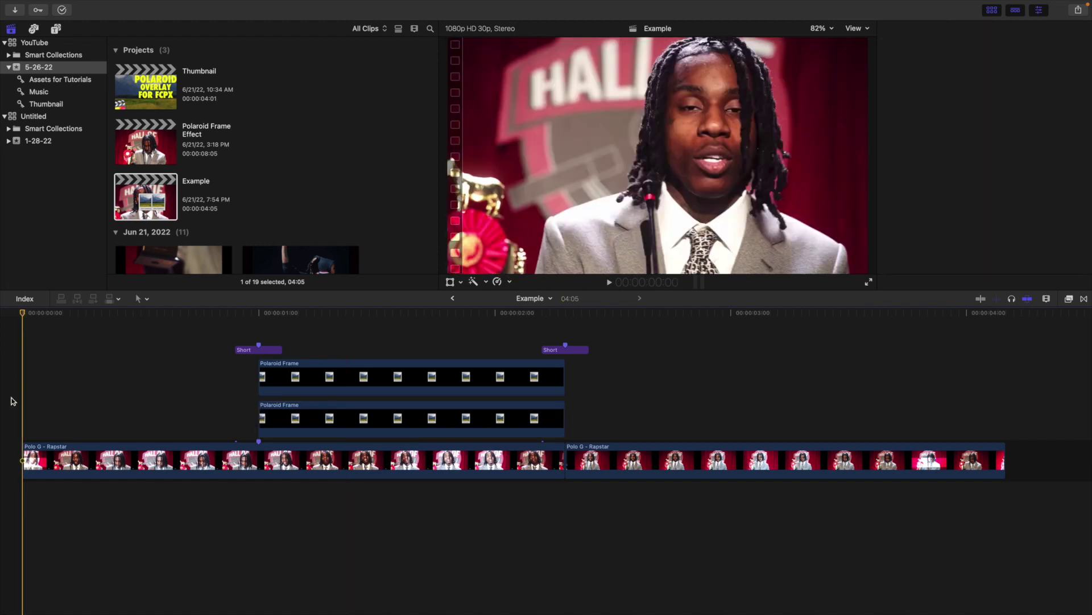
key(super+4)
key(space)
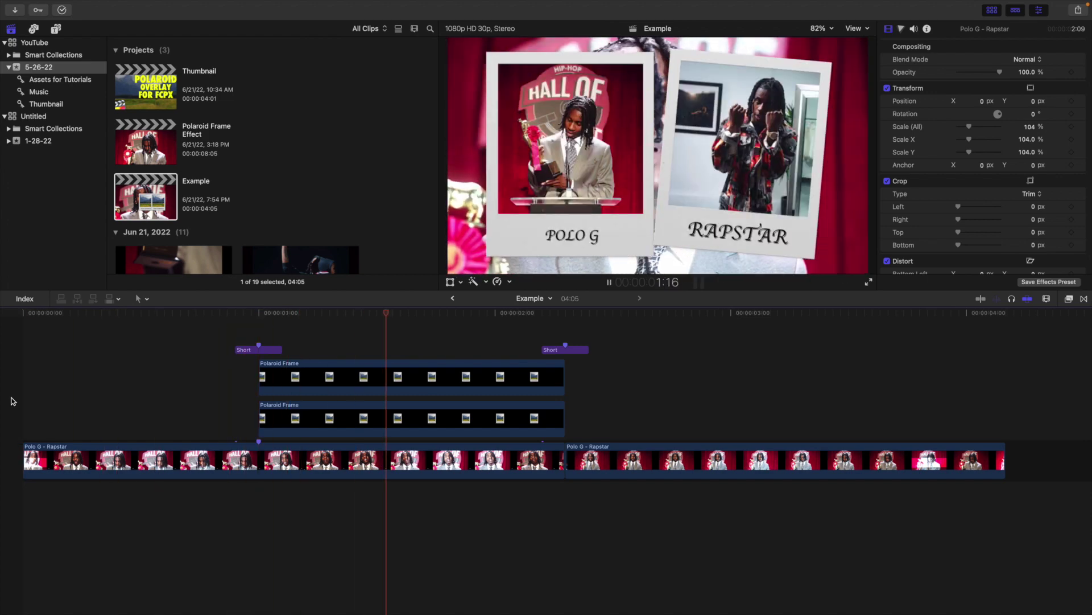
- Replay the Polaroid edit from the start three times, stop it, then scroll the effects product page
key(Home)
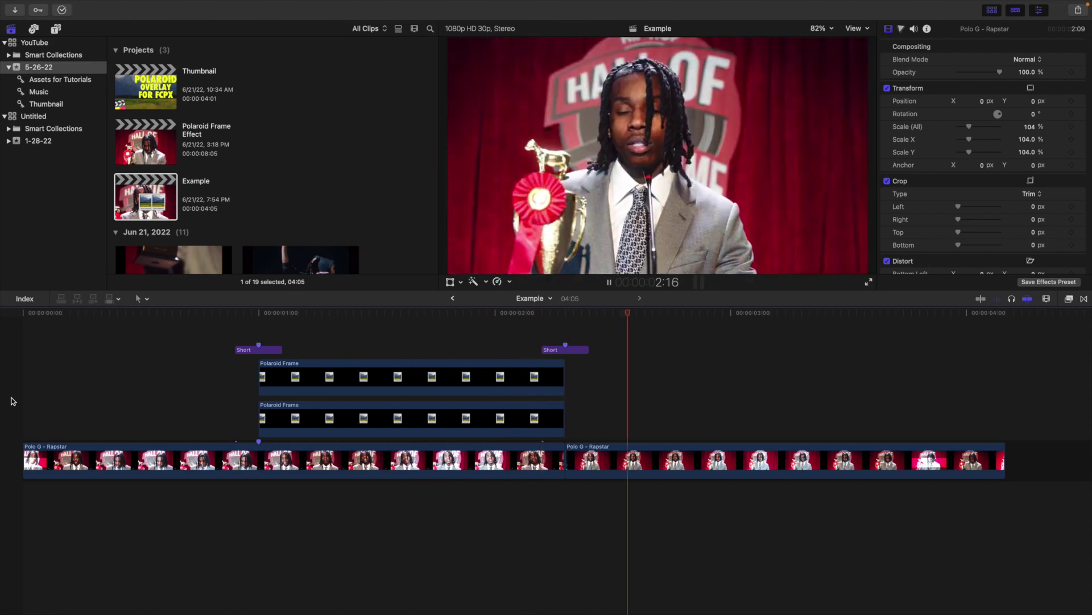
key(Home)
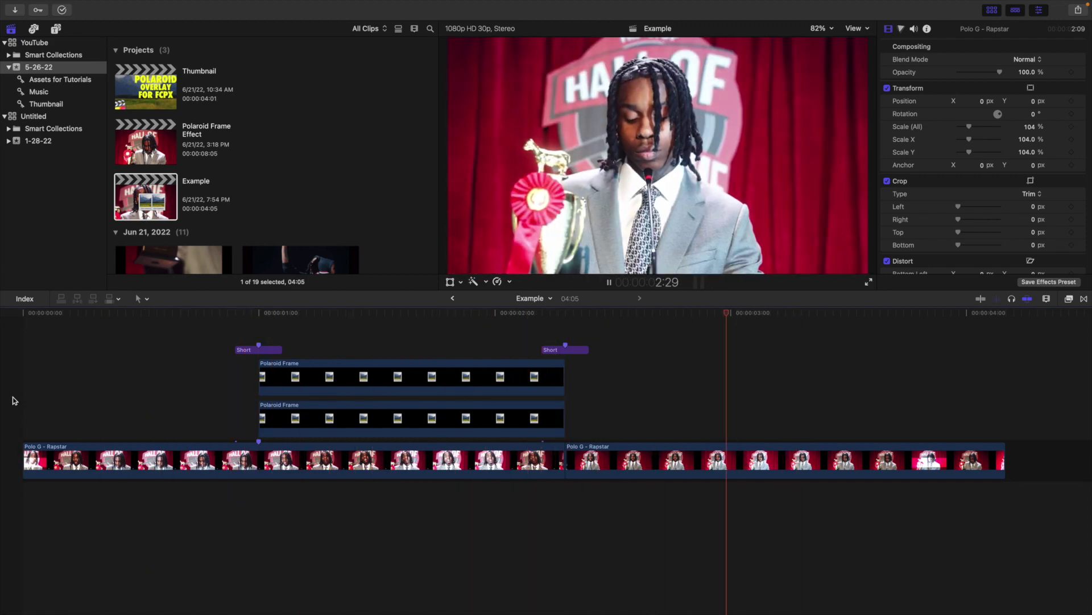
key(Home)
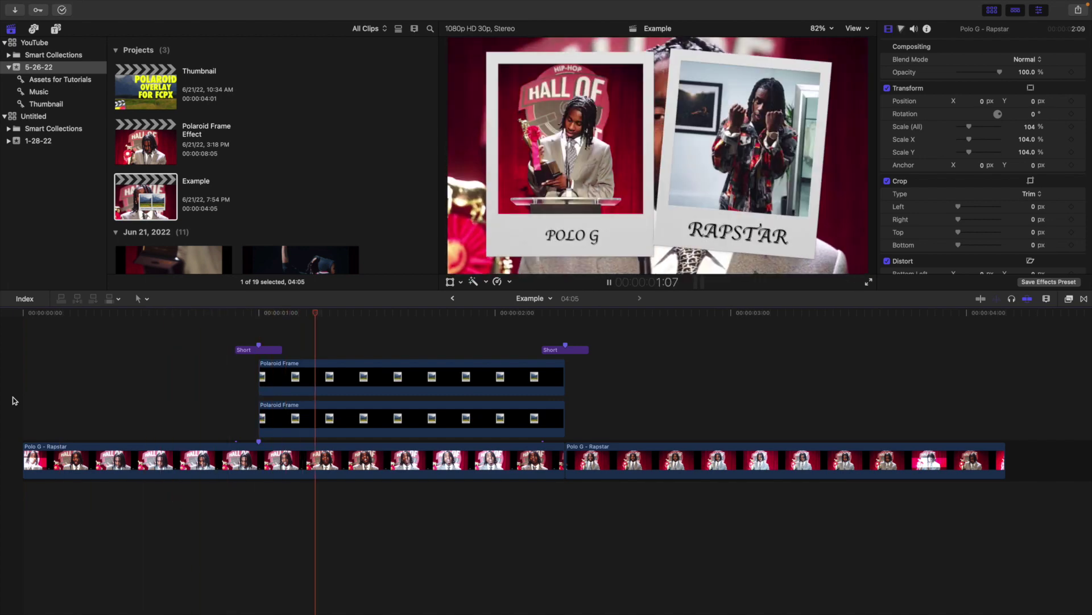
key(space)
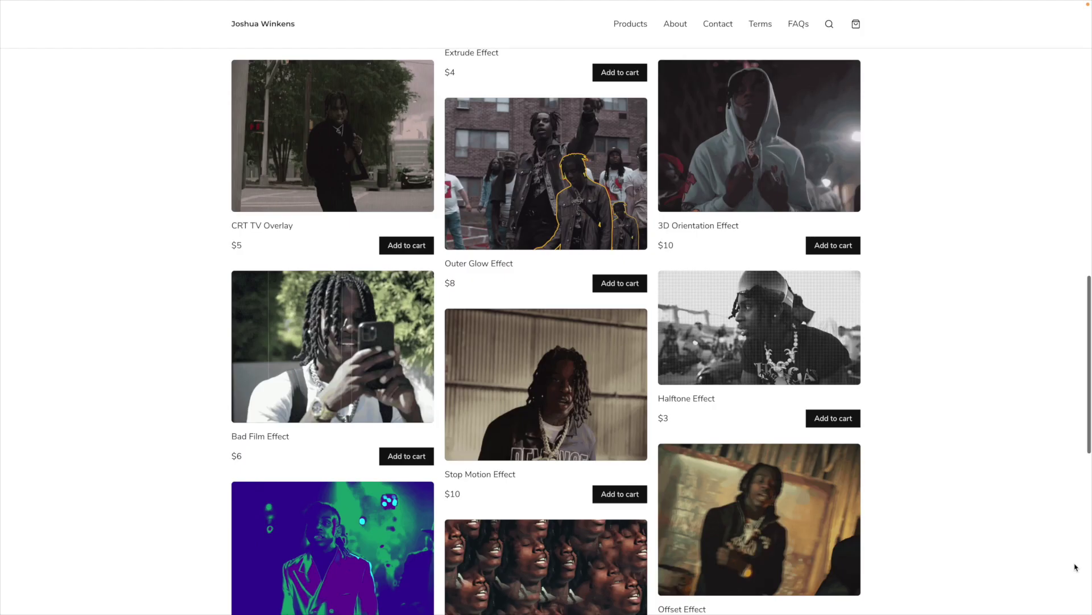
scroll(1075, 567, down, 3)
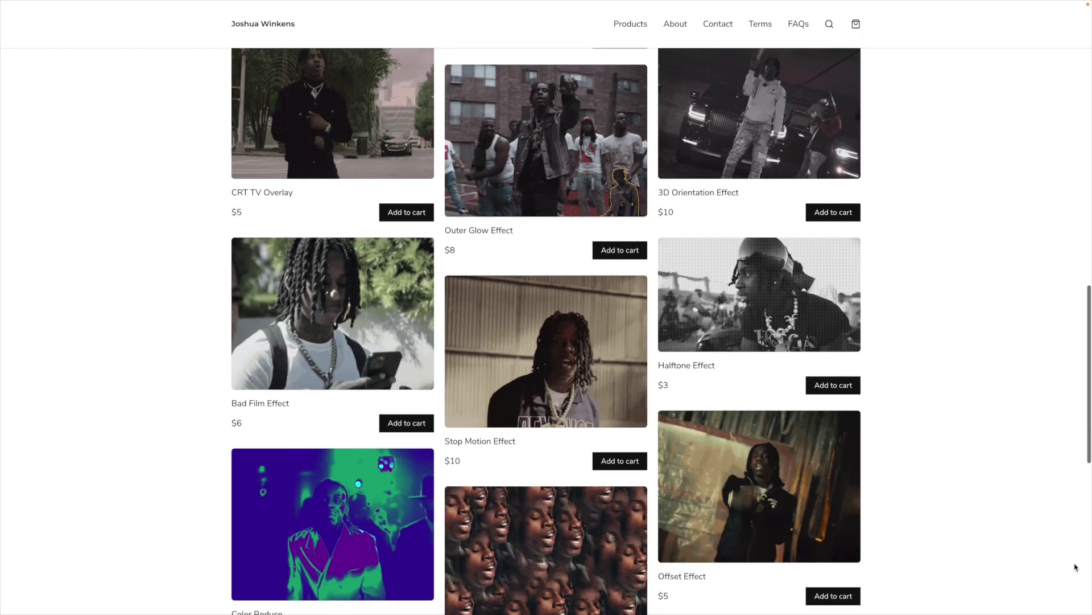
scroll(1076, 567, down, 3)
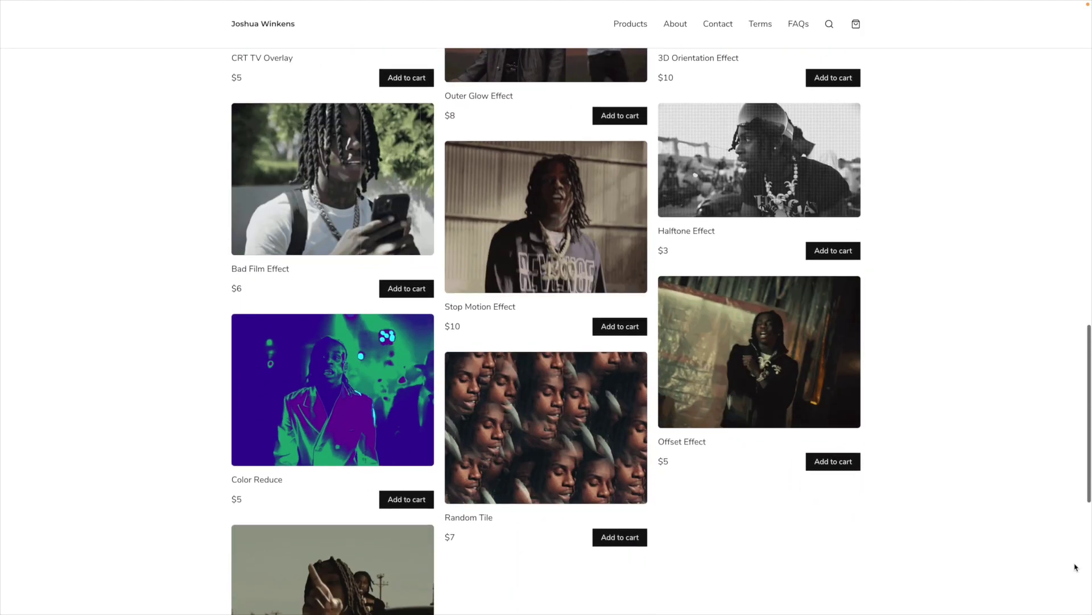